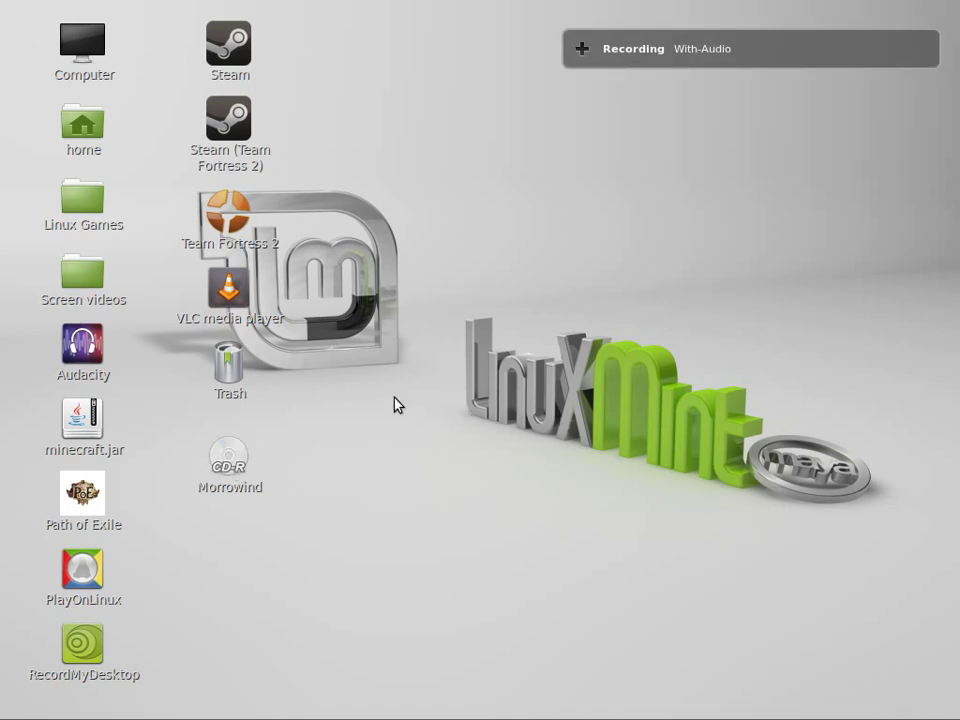
- Organize the desktop icons by name, then drag items into place on the desktop
right_click(428, 369)
click(564, 456)
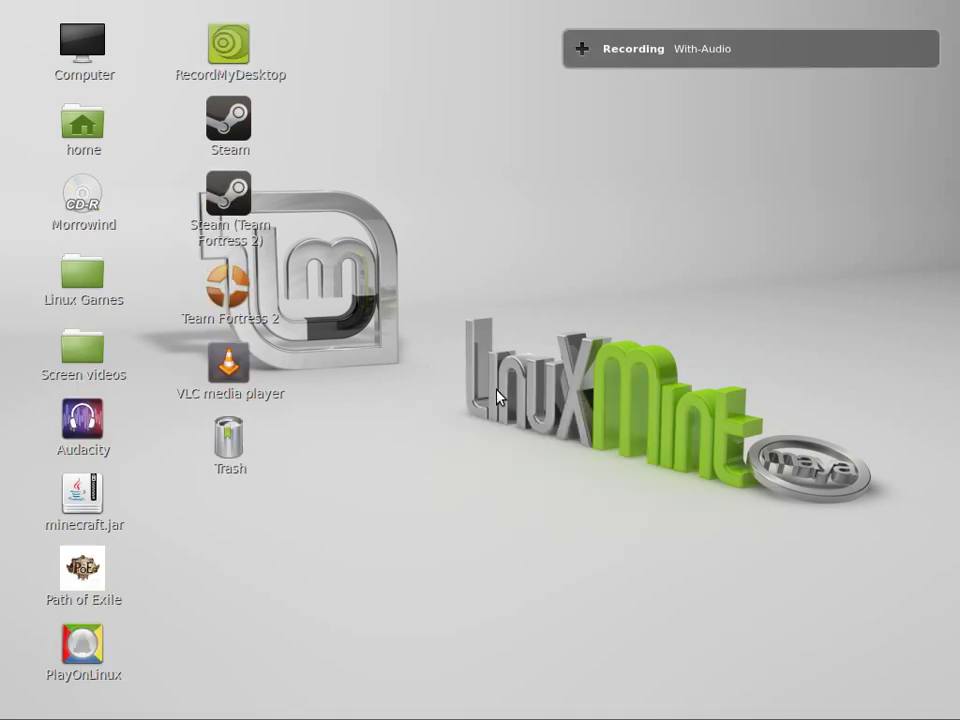
drag(692, 243, 363, 5)
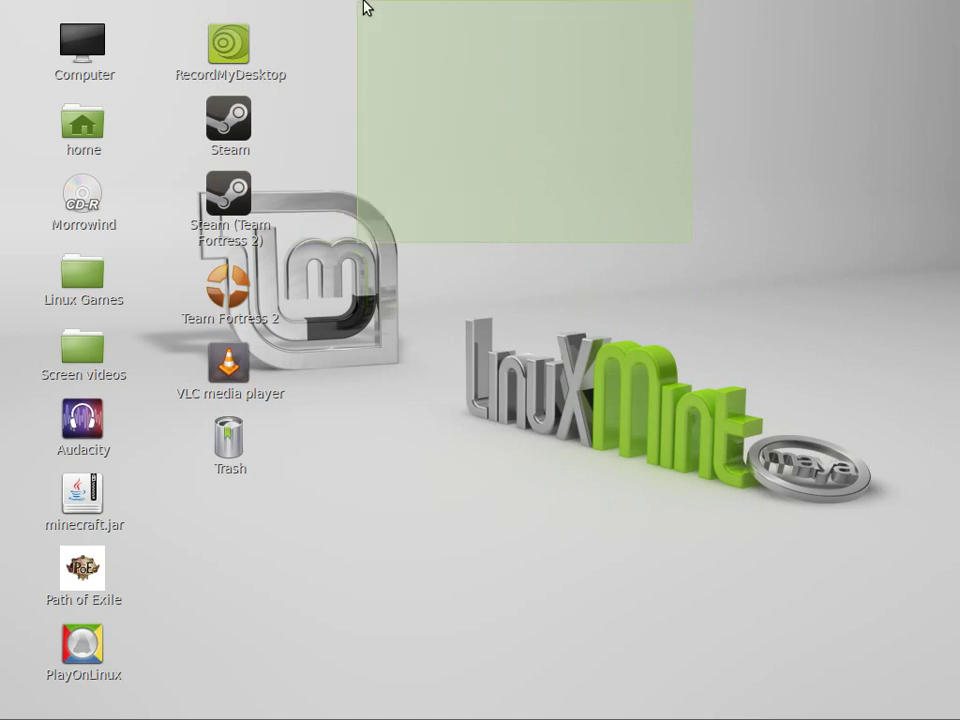
drag(363, 5, 529, 242)
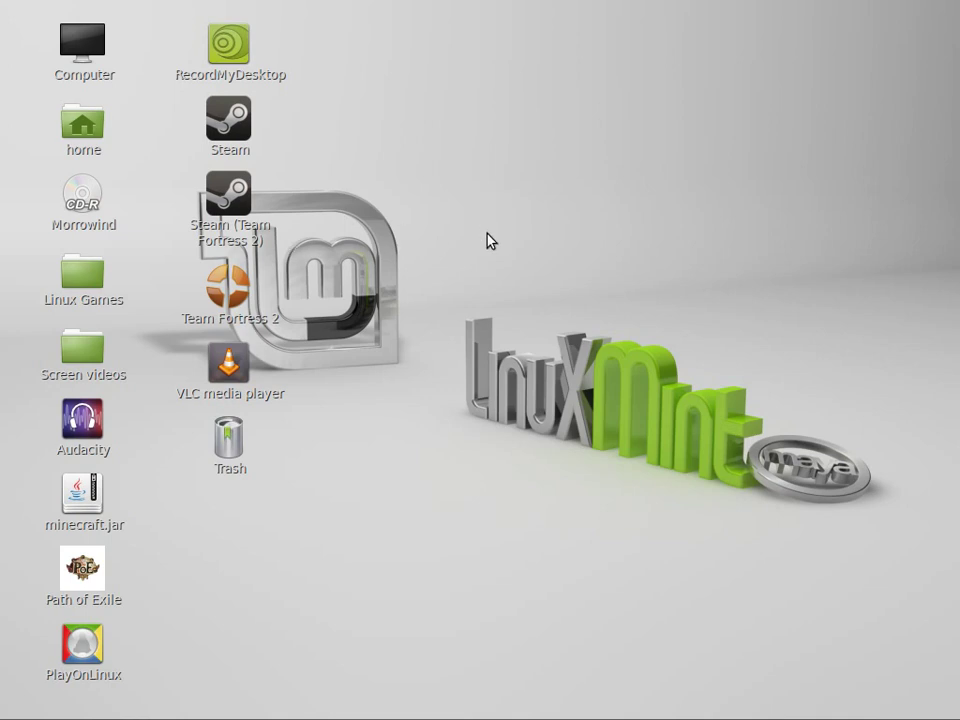
mouse_move(490, 226)
mouse_down()
mouse_move(505, 590)
mouse_move(844, 540)
mouse_up()
- Launch PlayOnLinux and start the wizard for installing a non-listed program
click(80, 643)
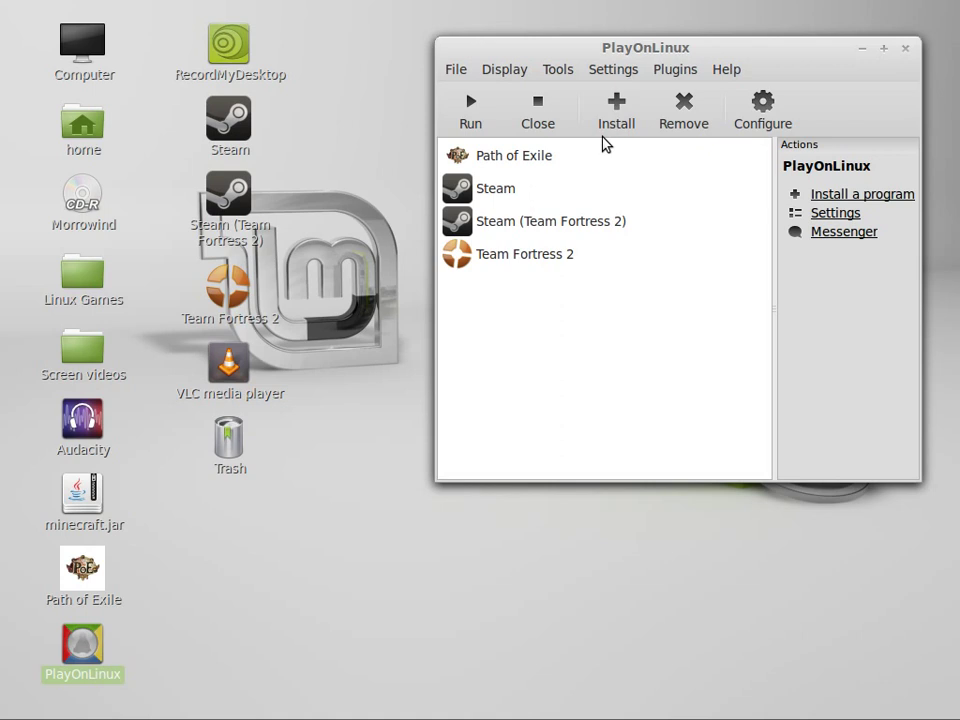
click(617, 110)
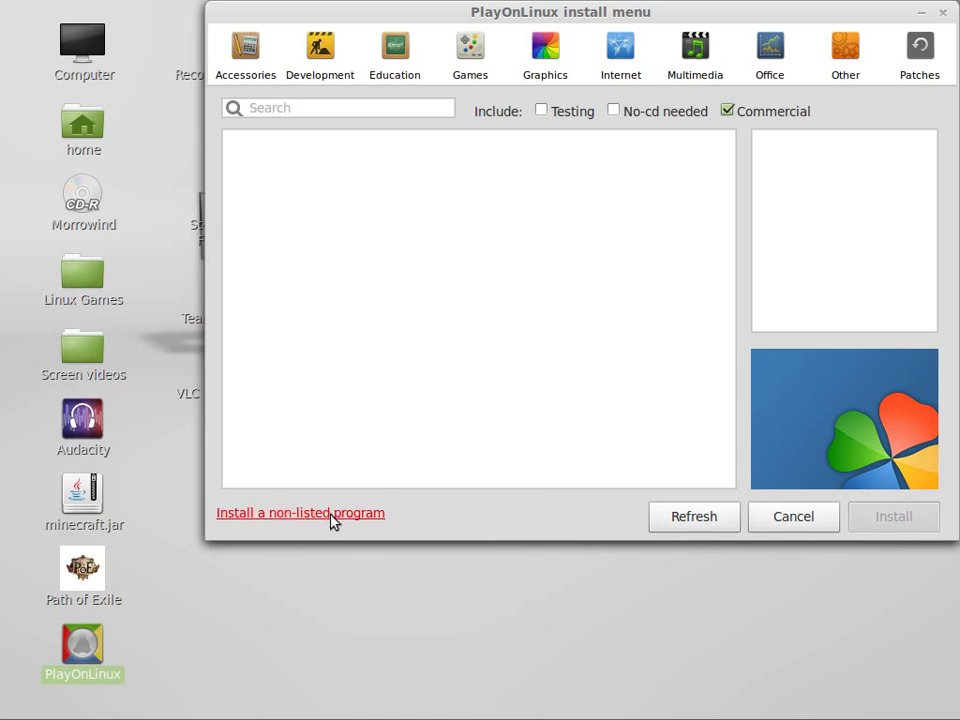
click(332, 518)
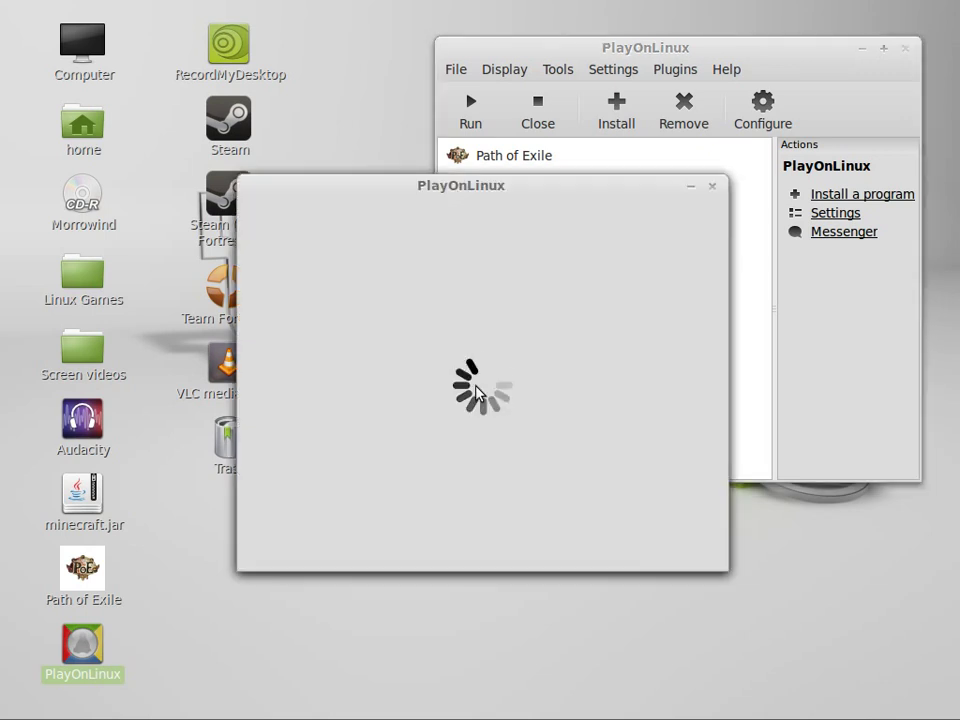
- Request a new virtual drive named Morrowind
click(605, 552)
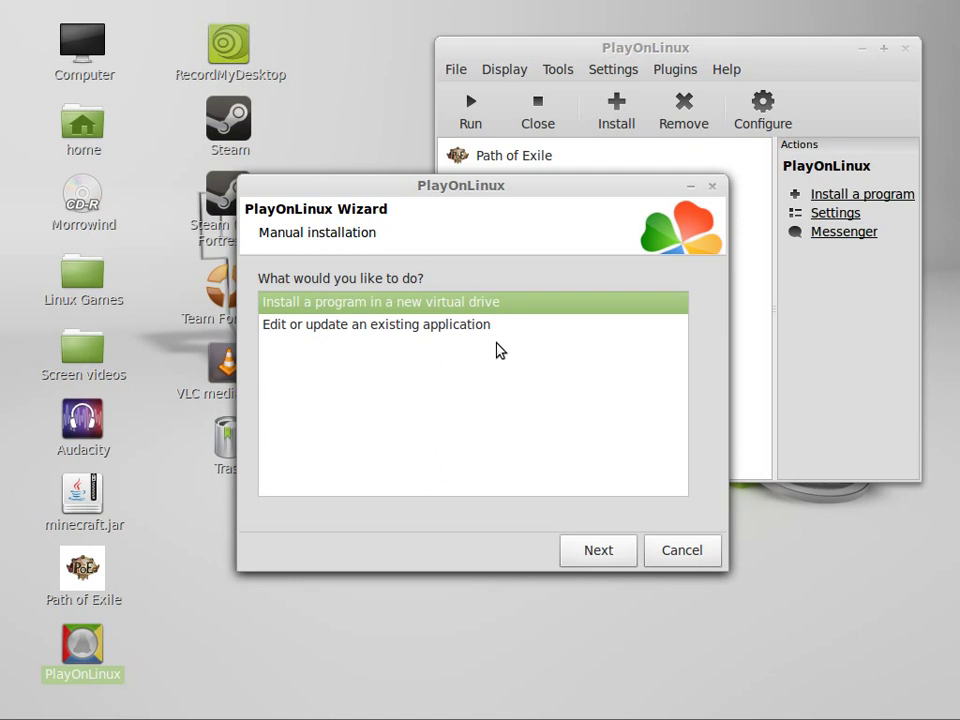
click(596, 553)
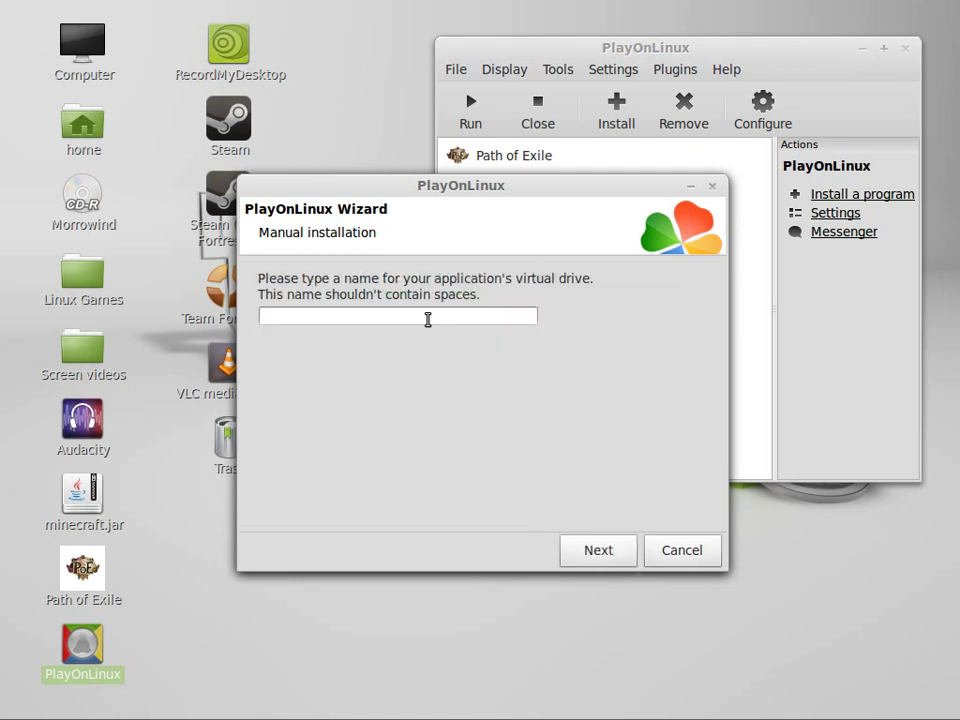
text(Morr)
text(owil)
text(nd)
click(598, 553)
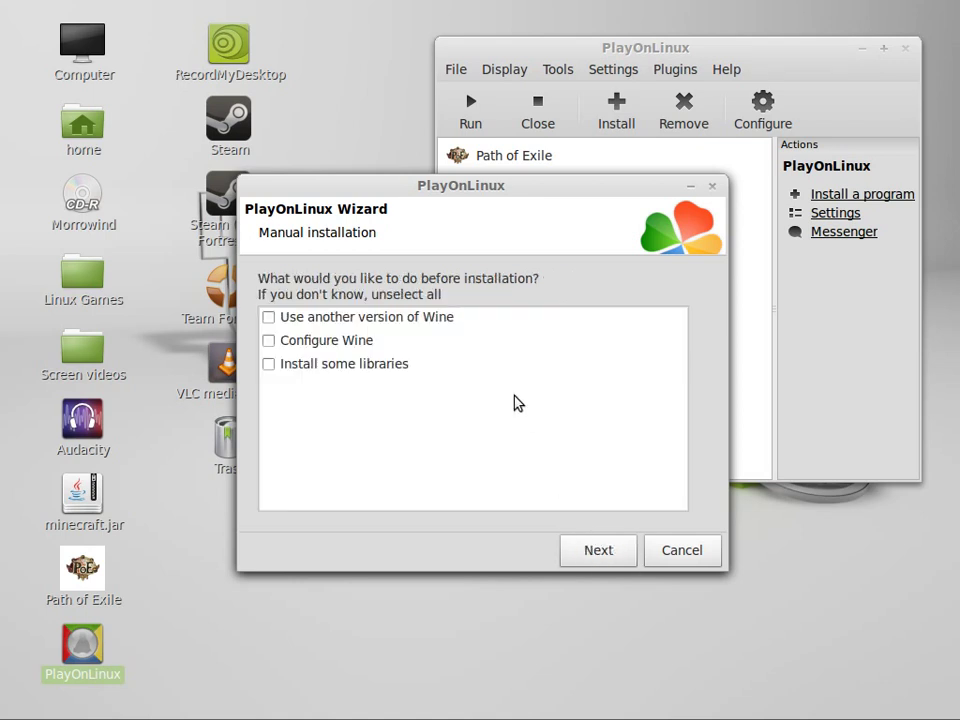
- Leave extra libraries and other Wine version unticked, and continue
click(339, 364)
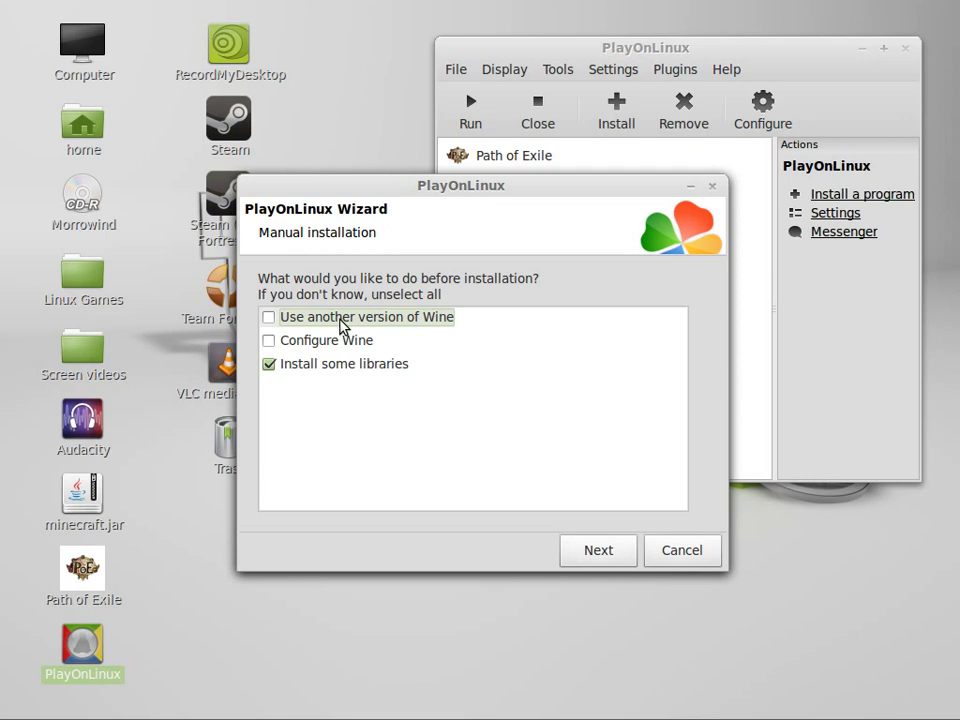
click(340, 317)
click(339, 364)
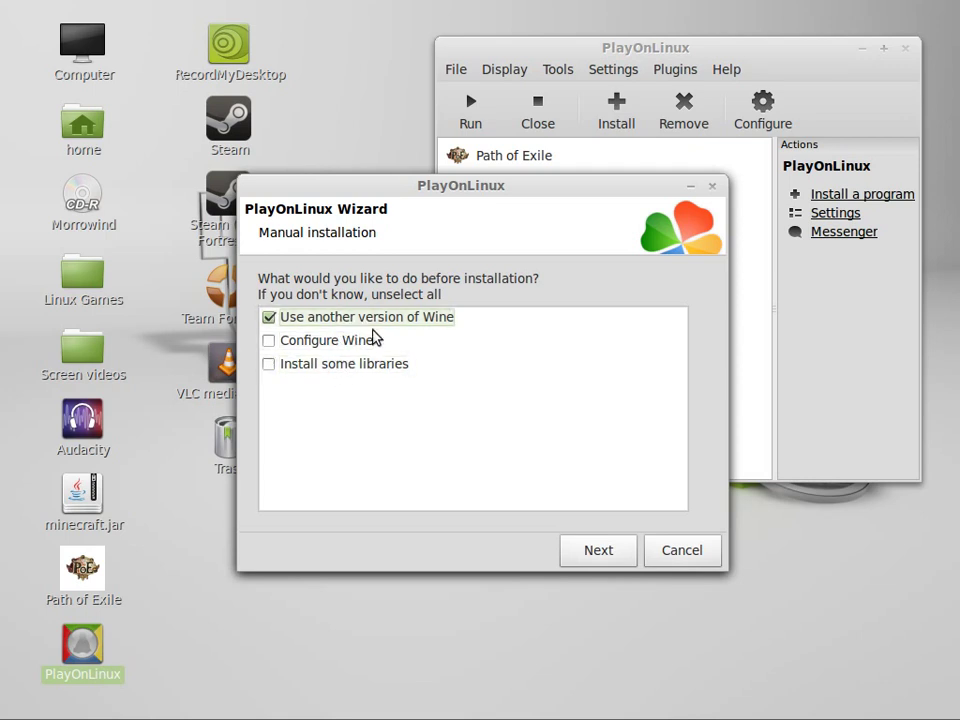
click(365, 318)
click(588, 552)
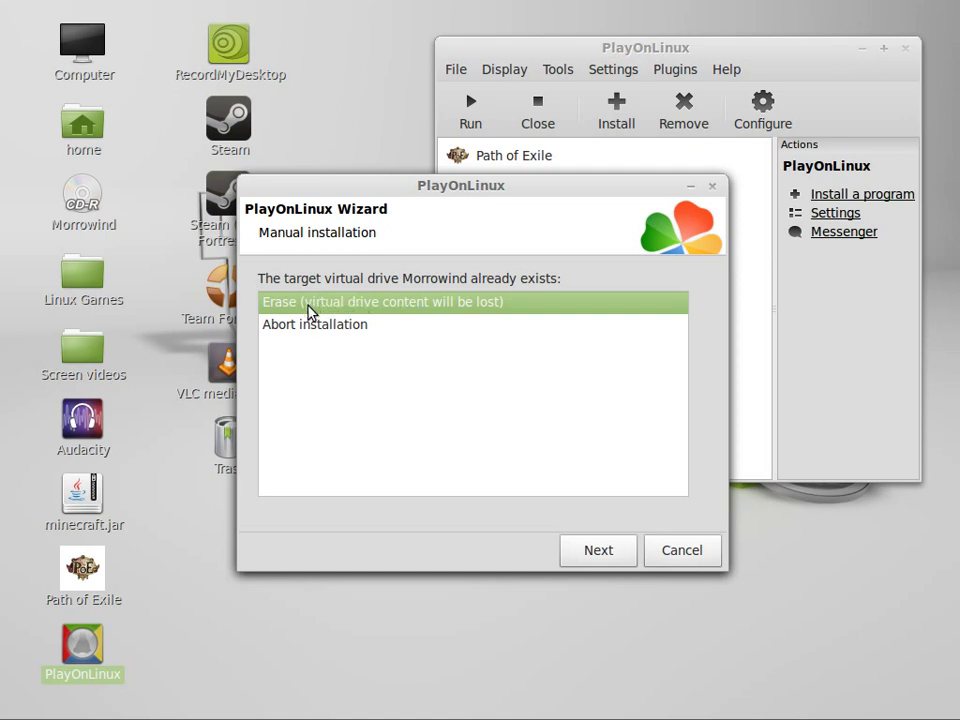
- Confirm erasing the existing Morrowind drive and wait for the install-method choice
click(598, 555)
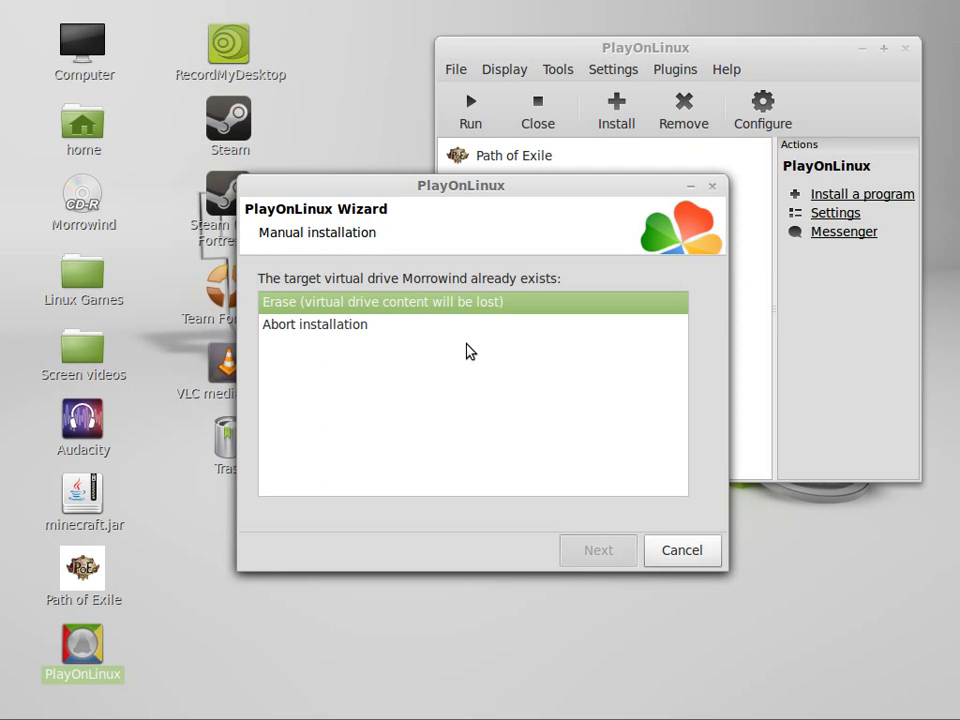
click(348, 328)
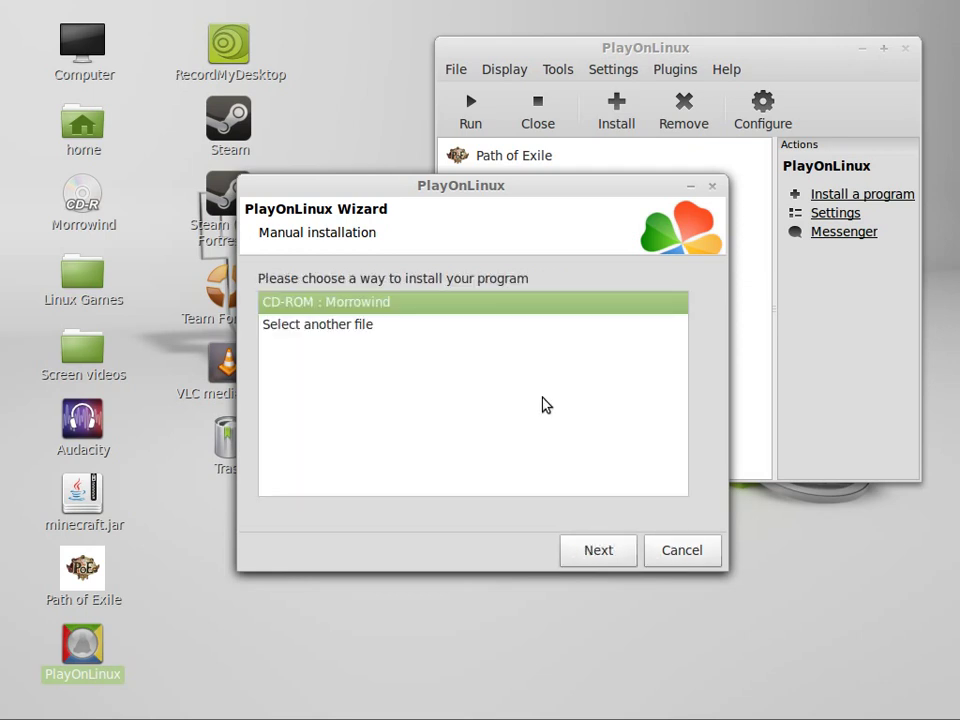
- Choose 'CD-ROM : Morrowind' as the install source and begin installing
click(347, 326)
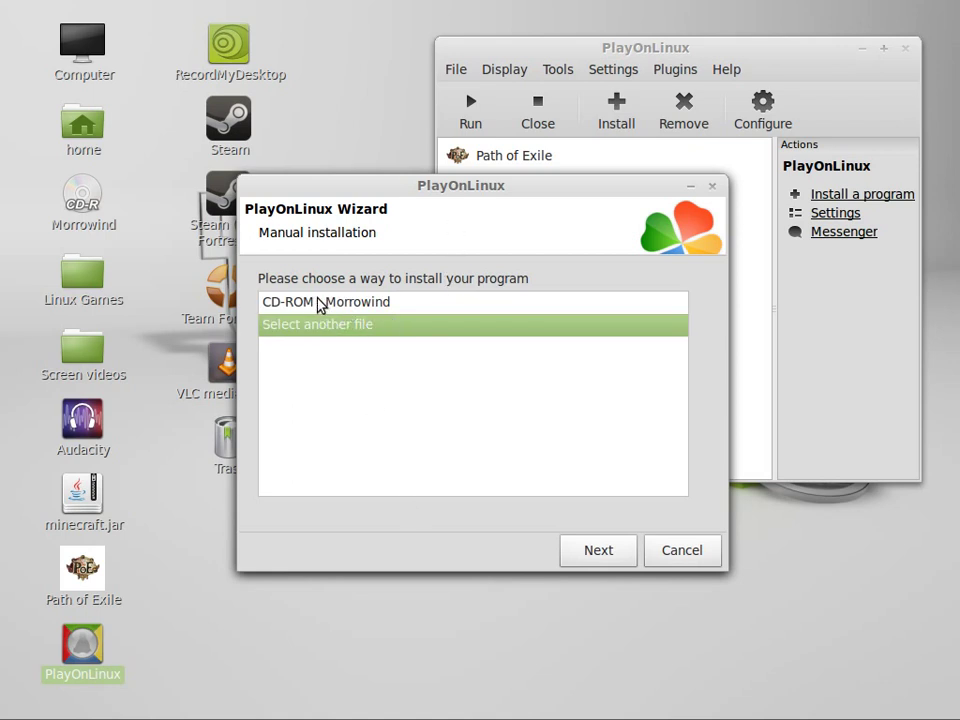
click(308, 303)
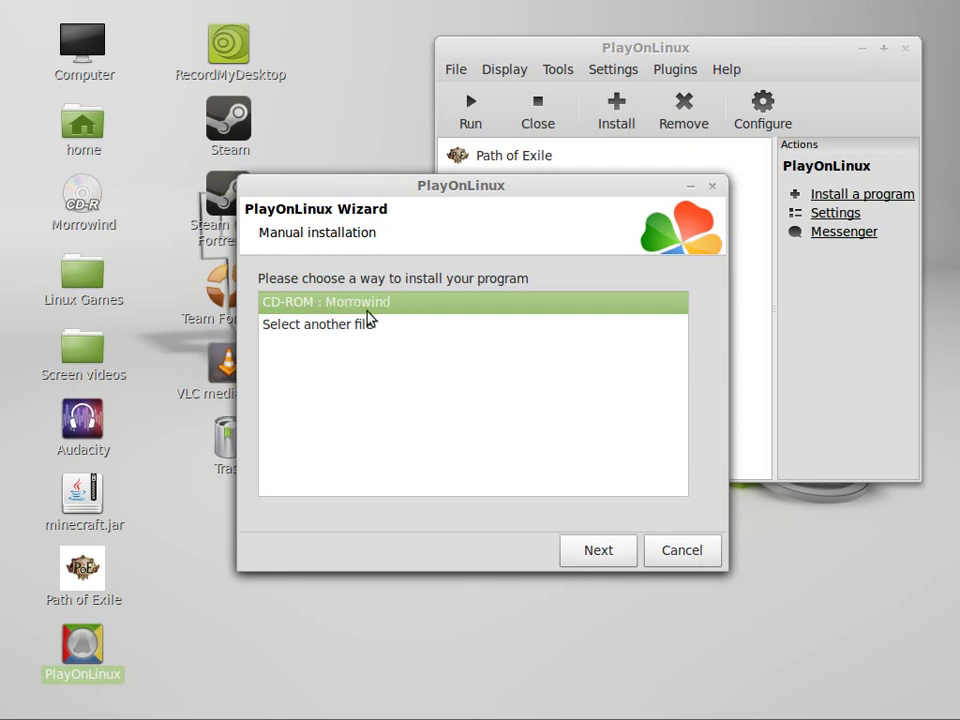
click(597, 562)
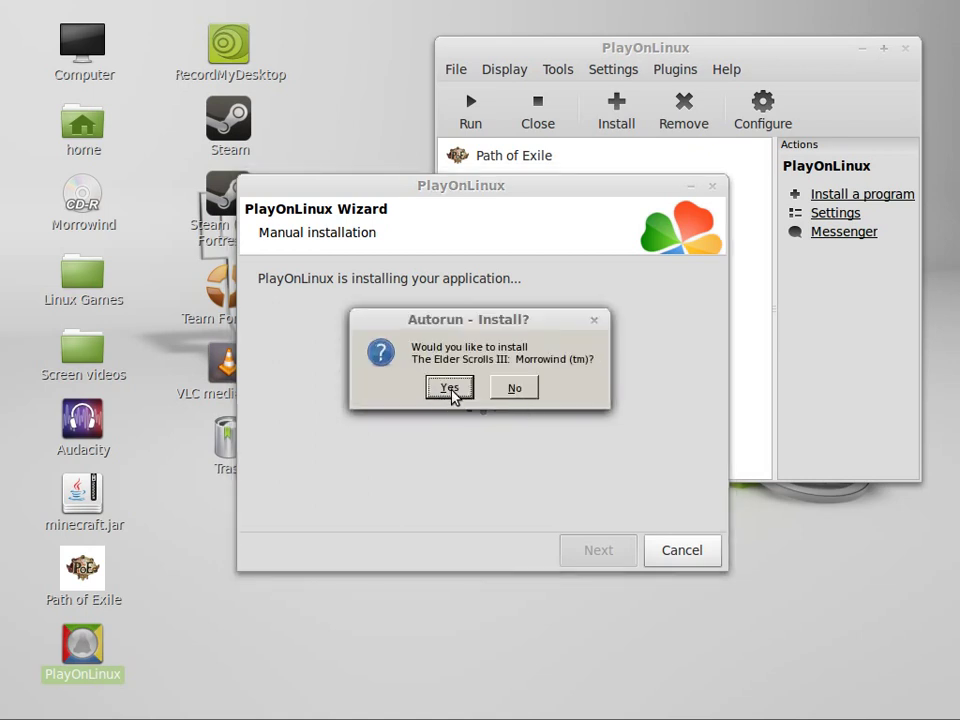
- Agree to install Morrowind, accept the licence, and keep the default destination folder
click(450, 388)
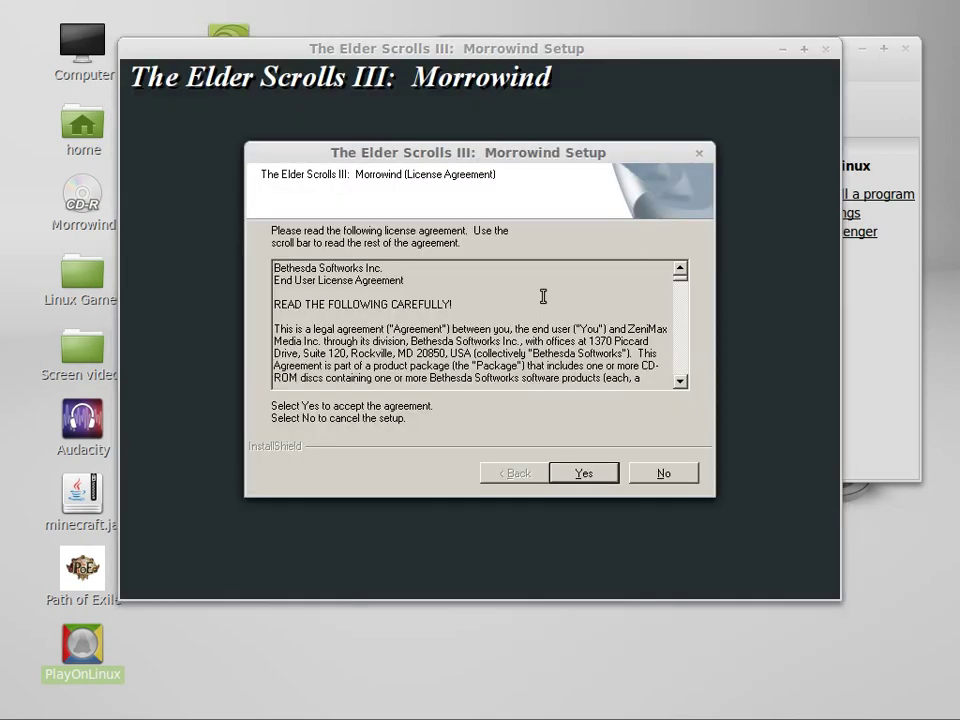
click(577, 478)
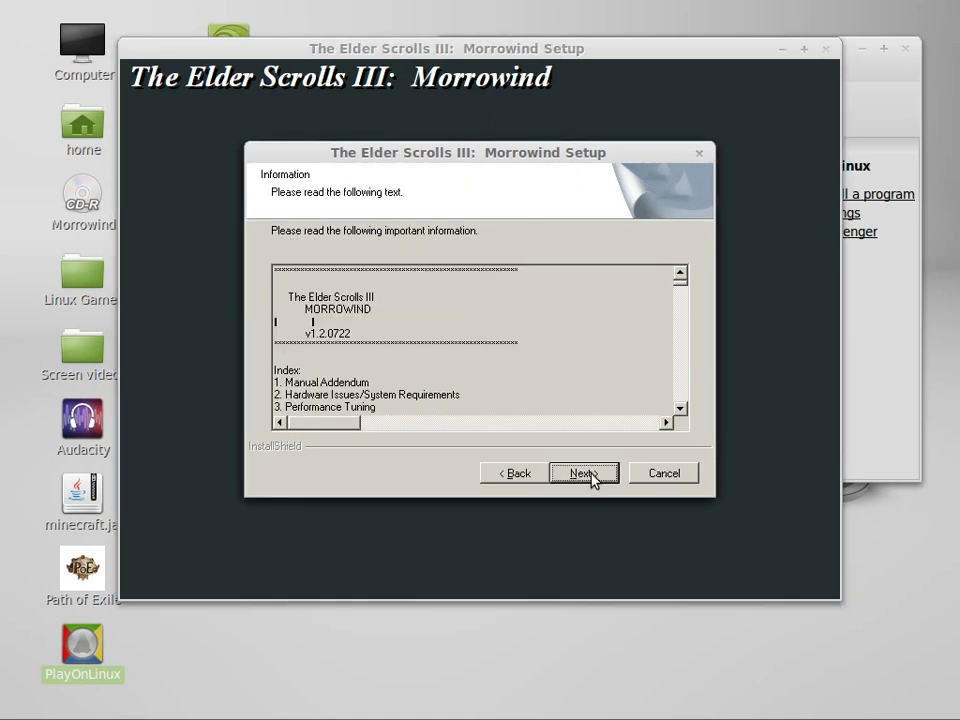
click(590, 476)
click(590, 474)
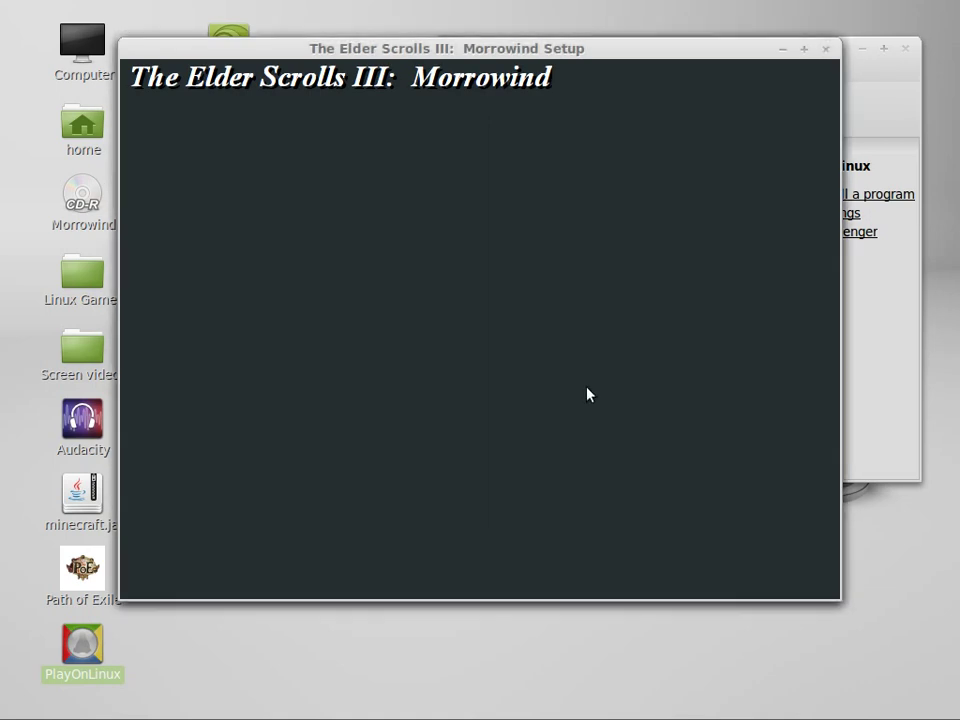
- Start copying game files, maximize Morrowind Setup, then minimize it to the desktop
click(585, 474)
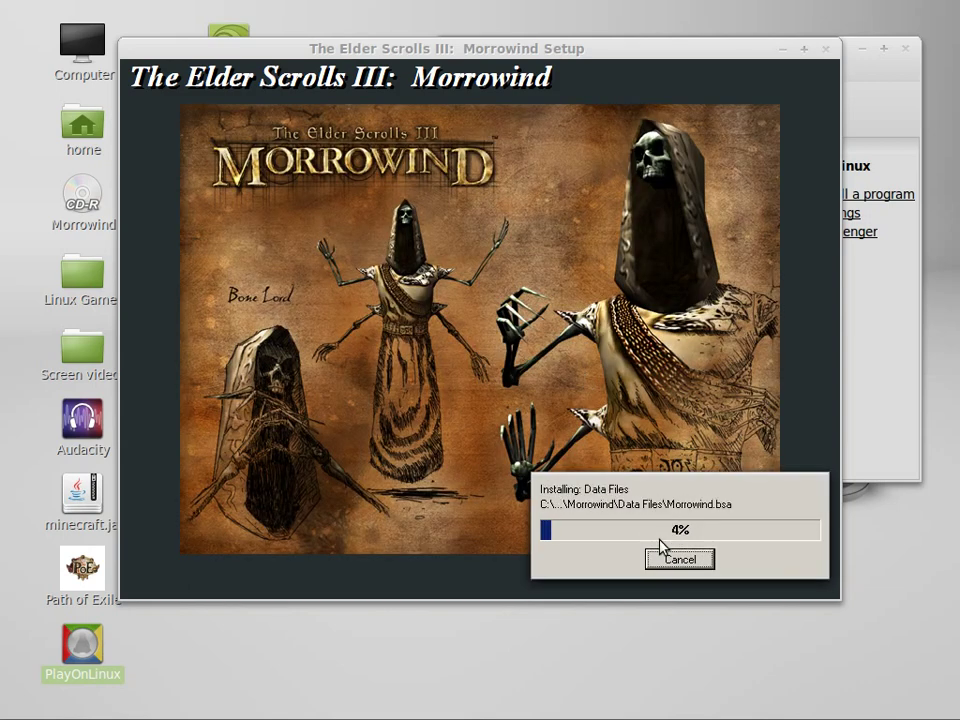
click(807, 49)
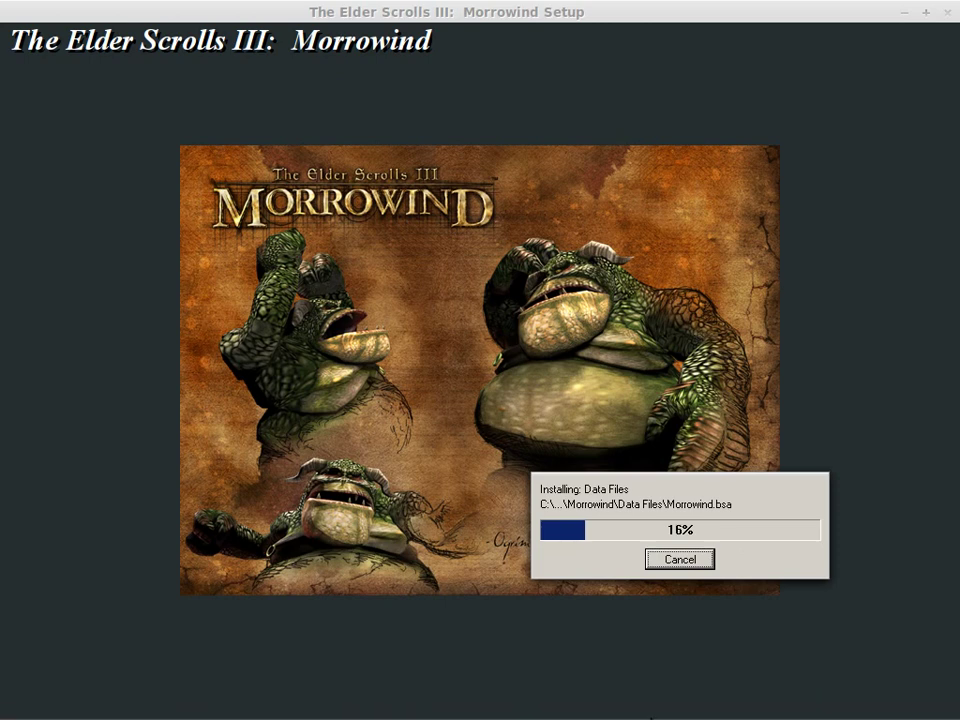
click(725, 708)
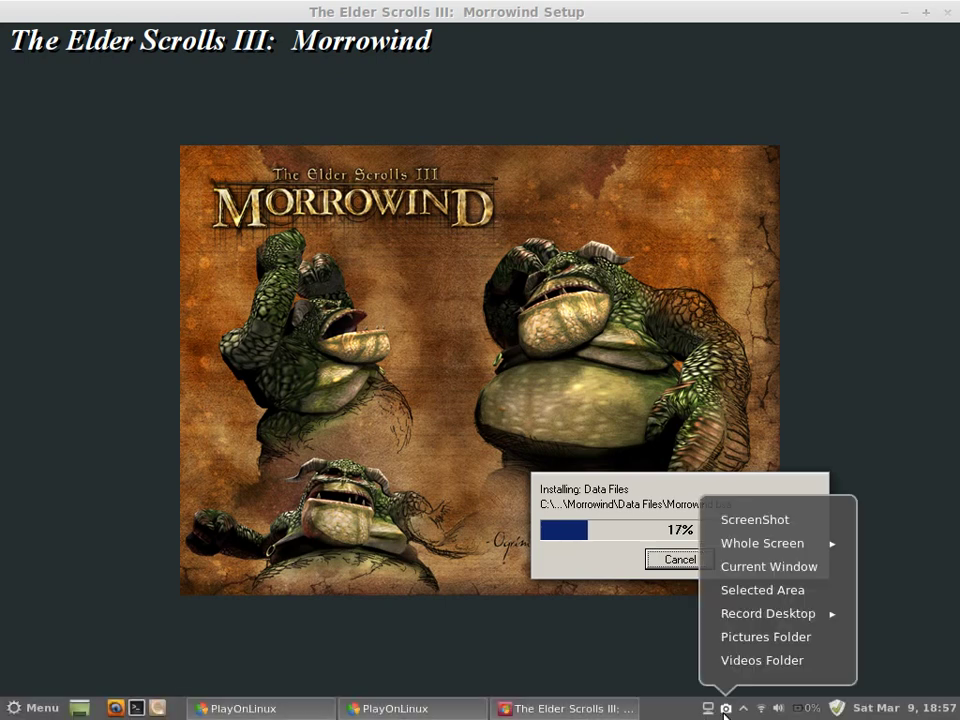
click(726, 708)
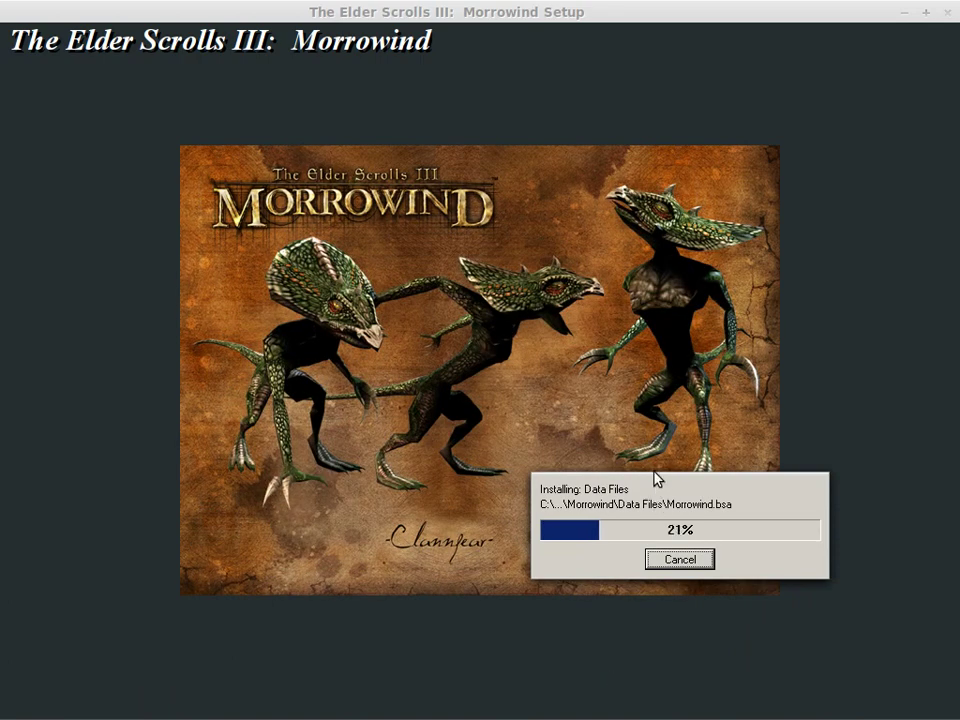
click(906, 12)
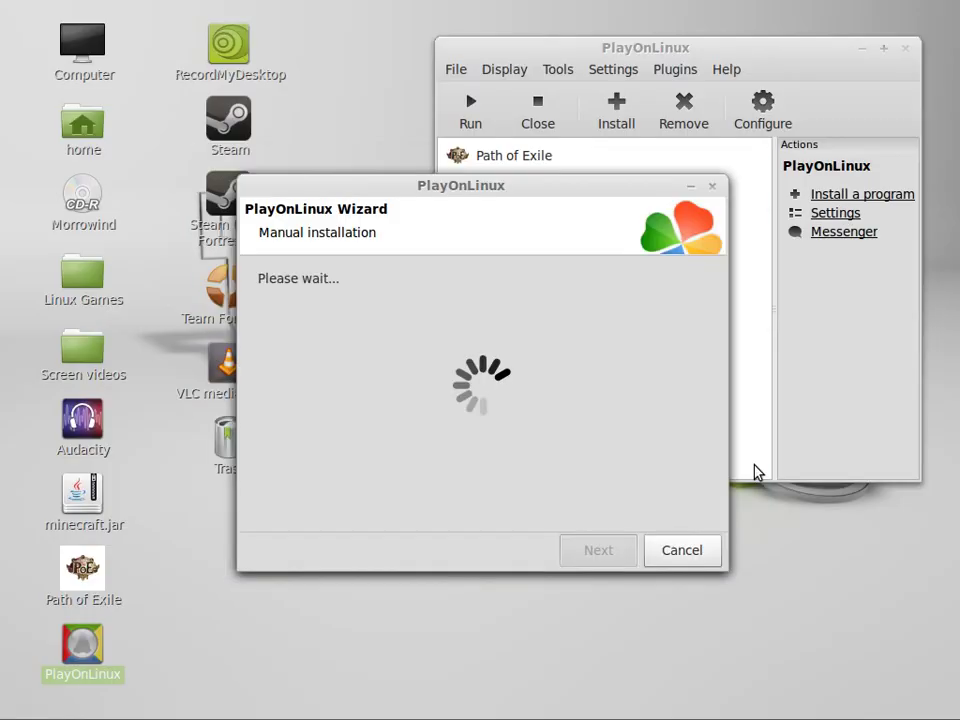
- Minimize the PlayOnLinux wizard and permanently empty the desktop Trash
click(712, 185)
click(864, 50)
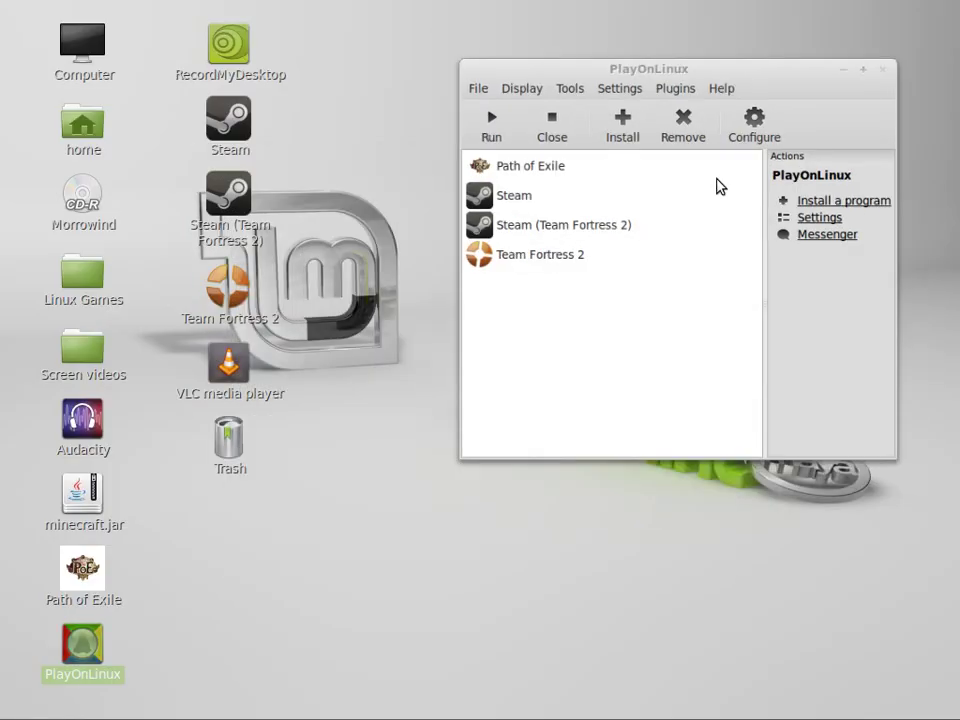
right_click(242, 446)
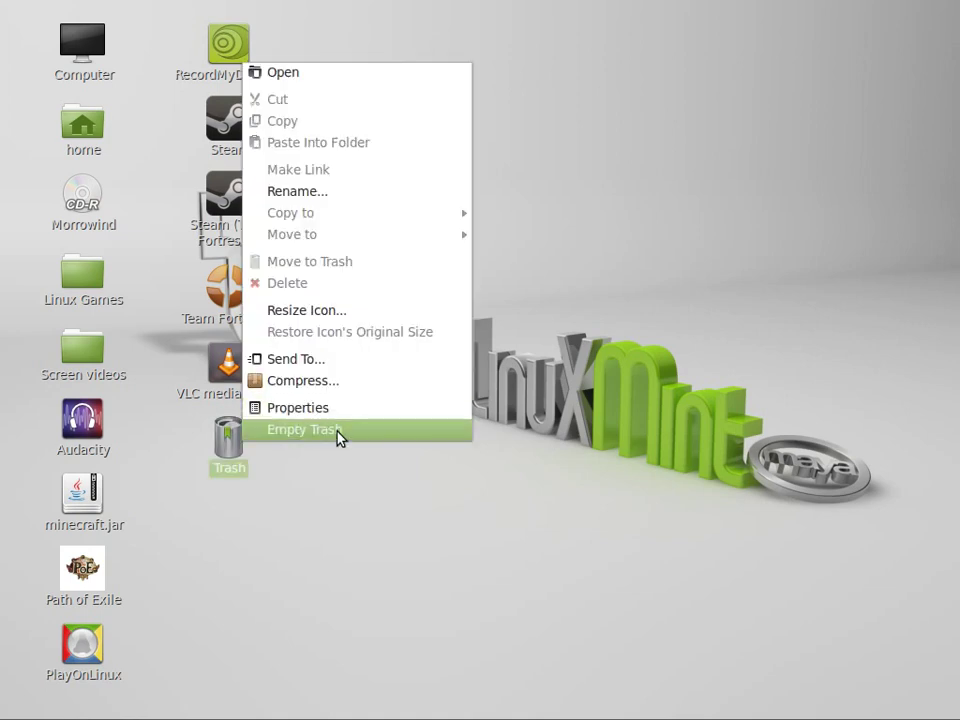
click(336, 437)
click(622, 414)
click(795, 612)
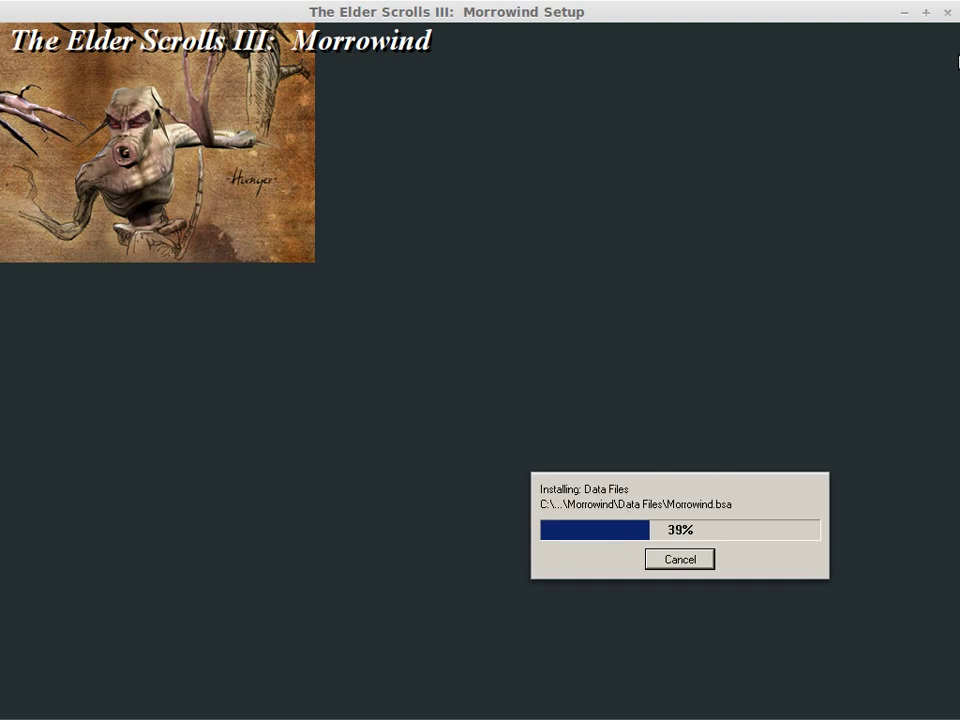
- Shrink Morrowind Setup from full screen to a window and reposition it
click(926, 13)
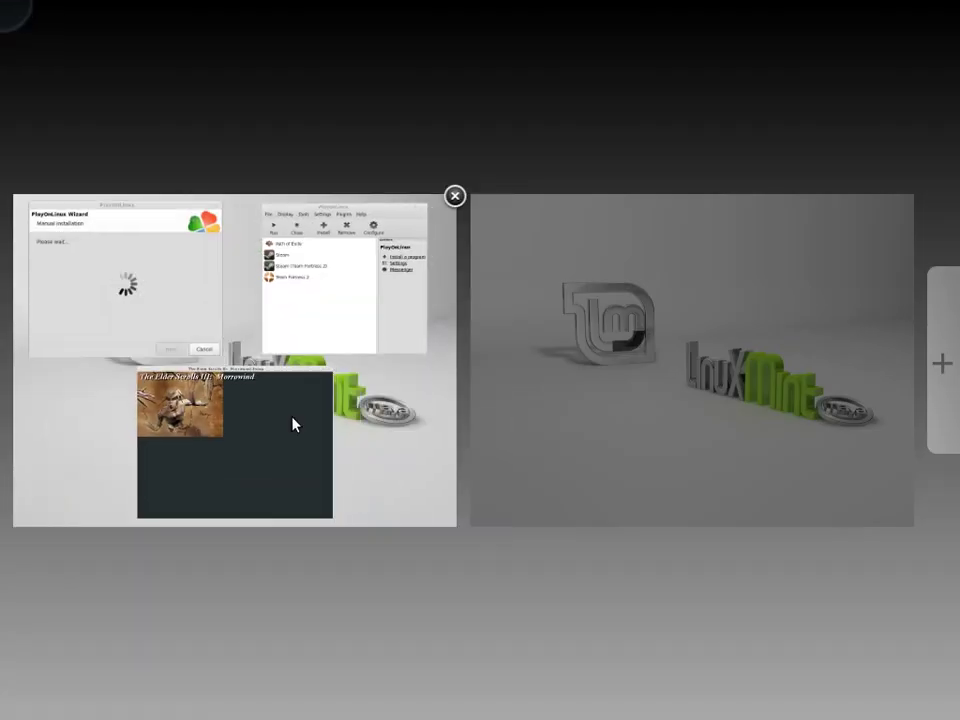
click(291, 422)
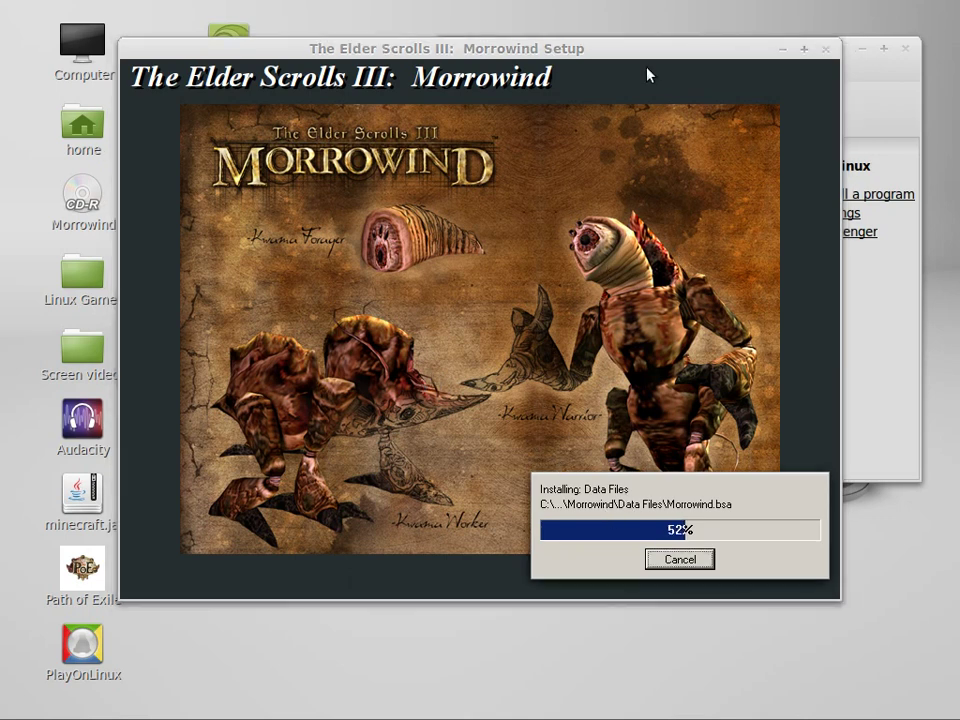
mouse_move(664, 47)
mouse_down()
mouse_move(647, 109)
mouse_move(764, 173)
mouse_move(655, 62)
mouse_move(644, 21)
mouse_move(637, 36)
mouse_move(696, 26)
mouse_move(690, 31)
mouse_up()
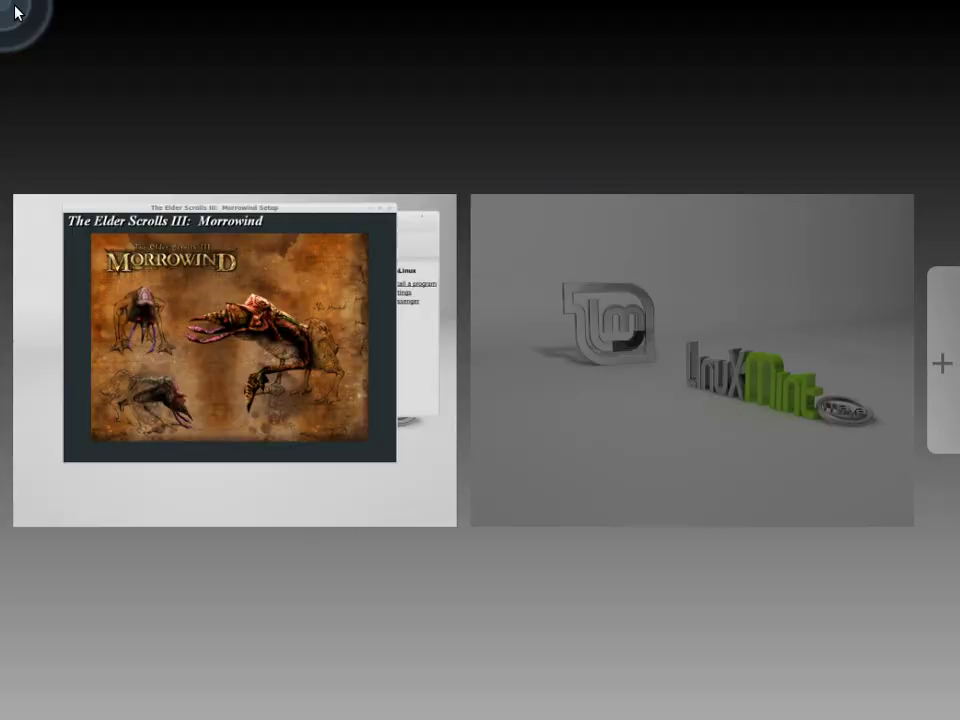
- Raise and nudge the Setup window, minimize it, and switch to workspace 2
click(200, 308)
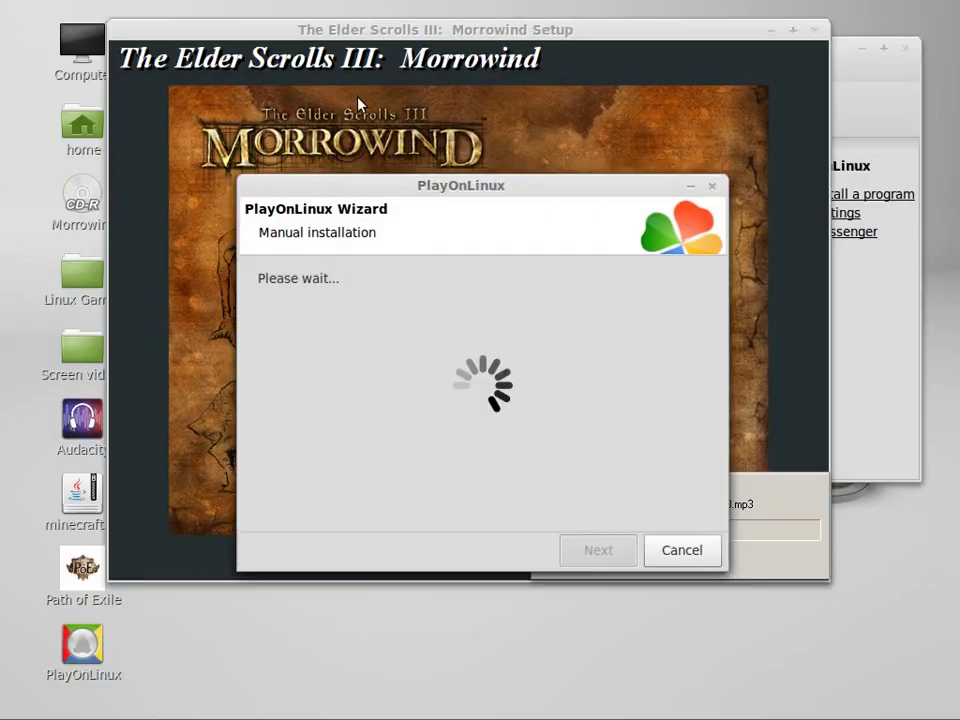
click(378, 26)
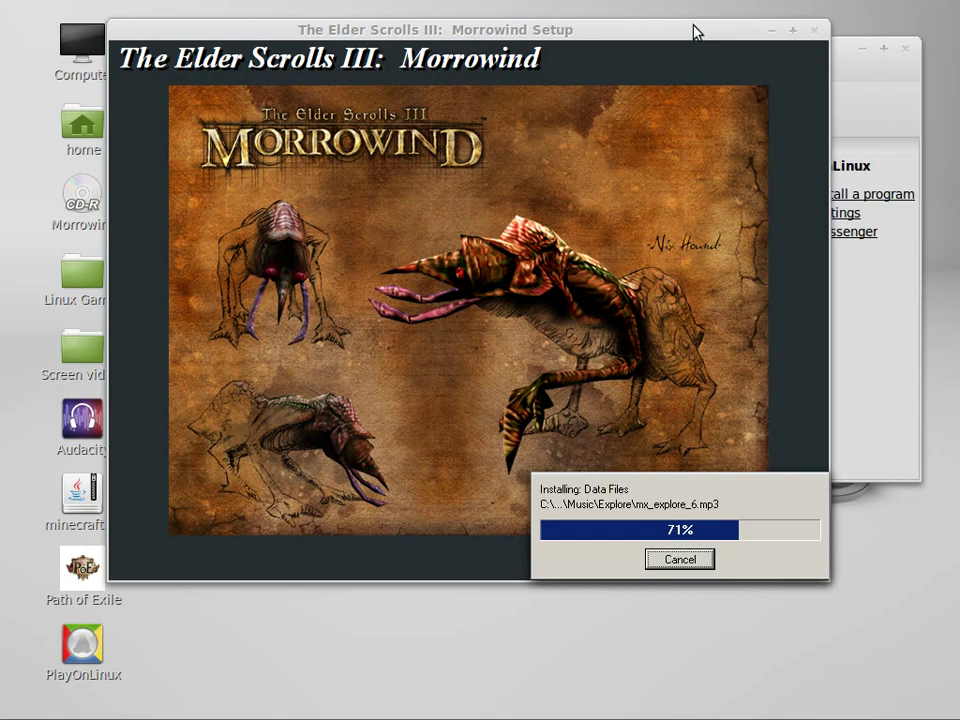
mouse_move(686, 30)
mouse_down()
mouse_move(686, 10)
mouse_move(659, 128)
mouse_move(682, 231)
mouse_move(690, 161)
mouse_move(683, 19)
mouse_move(680, 27)
mouse_up()
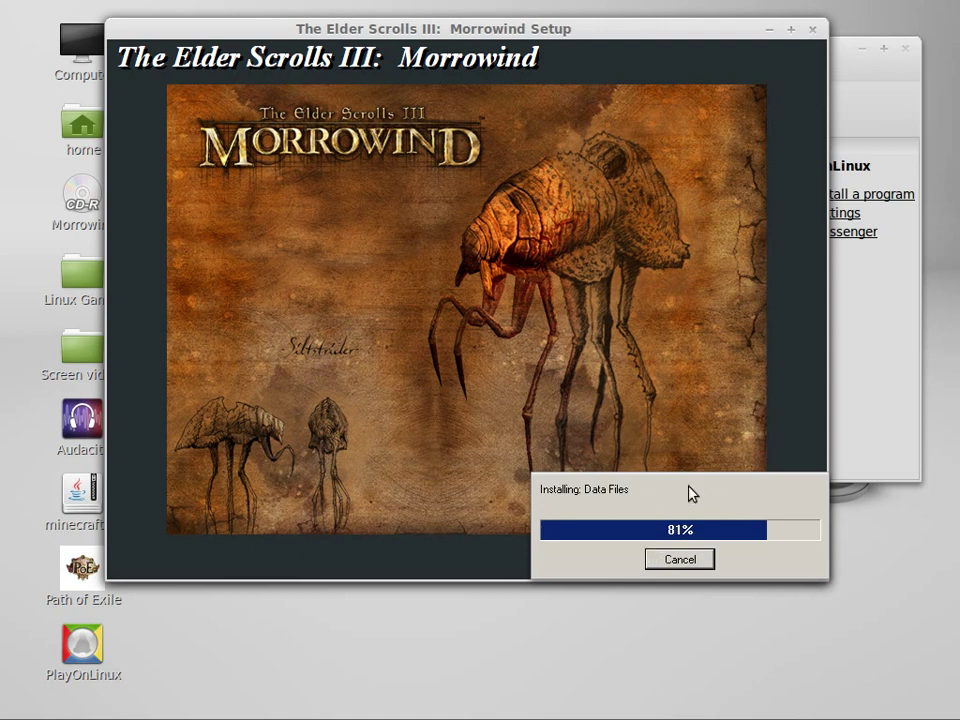
click(768, 33)
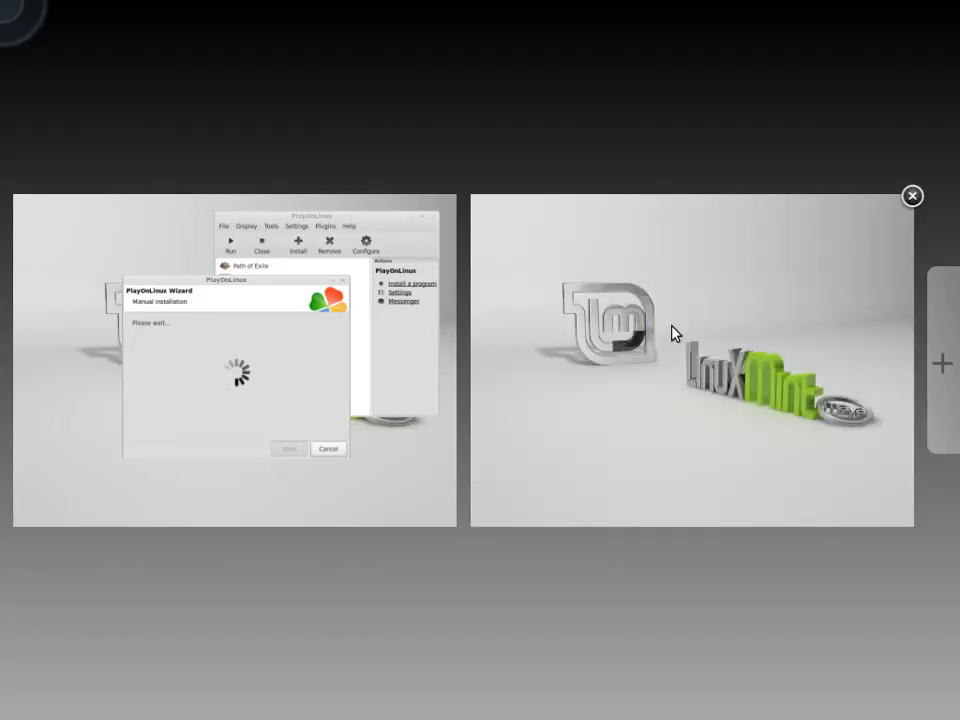
click(674, 332)
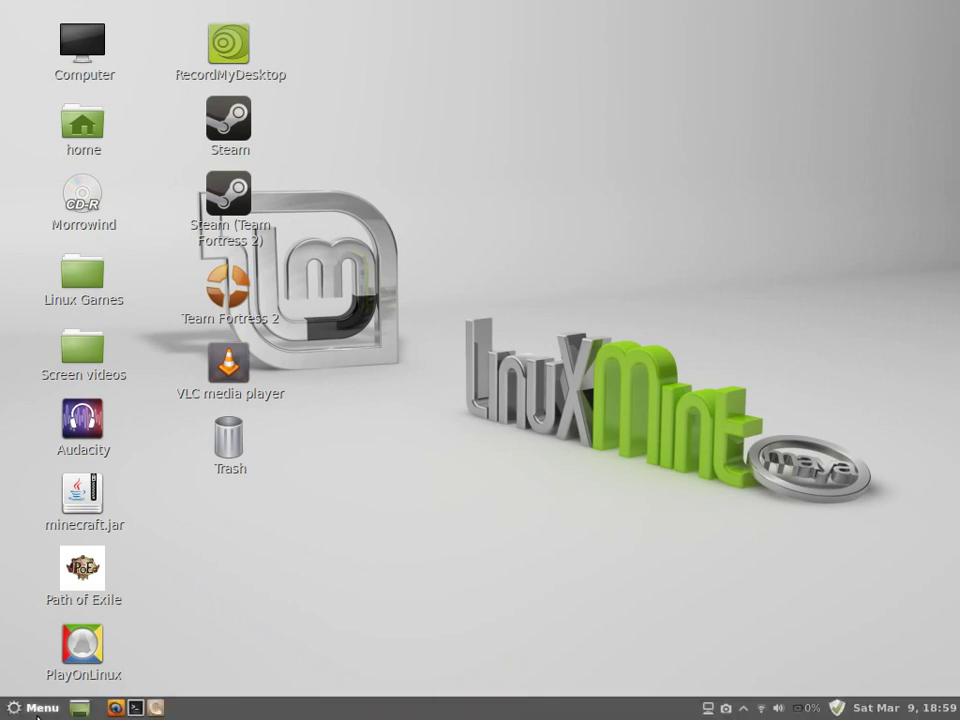
- In Cinnamon Settings Themes, try the Mountain-Lion desktop theme, then switch back to Cinnamon
click(37, 716)
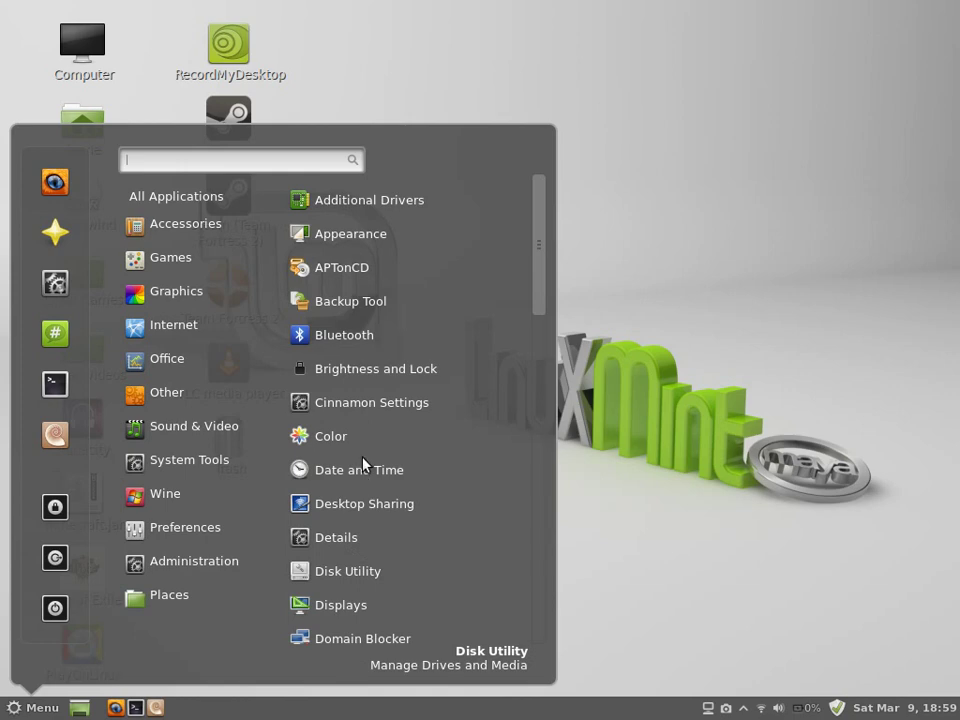
click(380, 405)
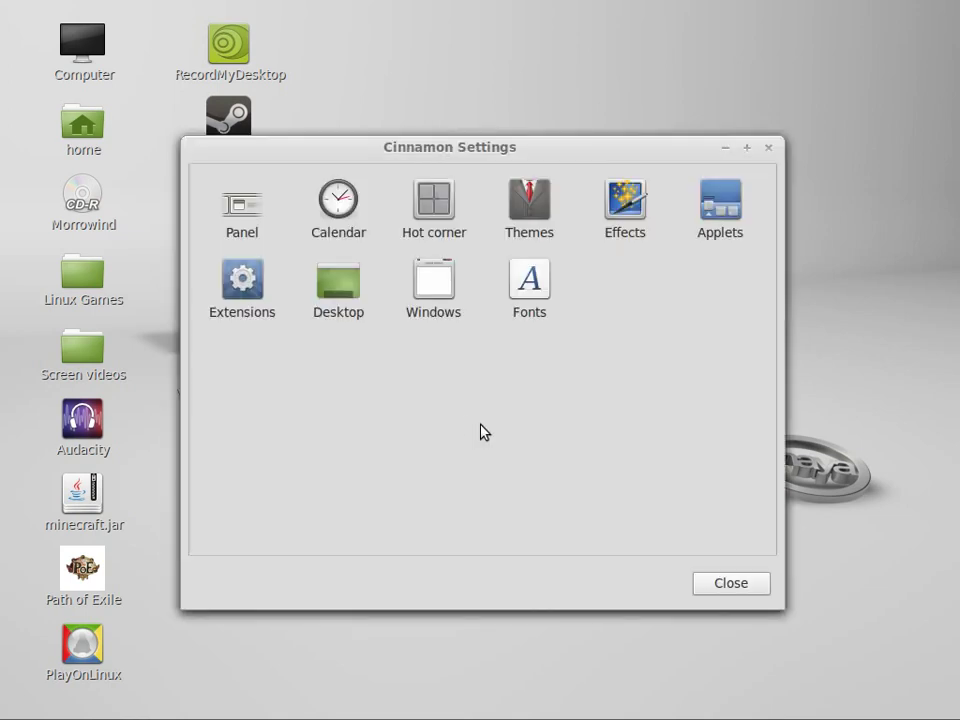
click(517, 228)
scroll(513, 372, down, 2)
scroll(513, 372, down, 1)
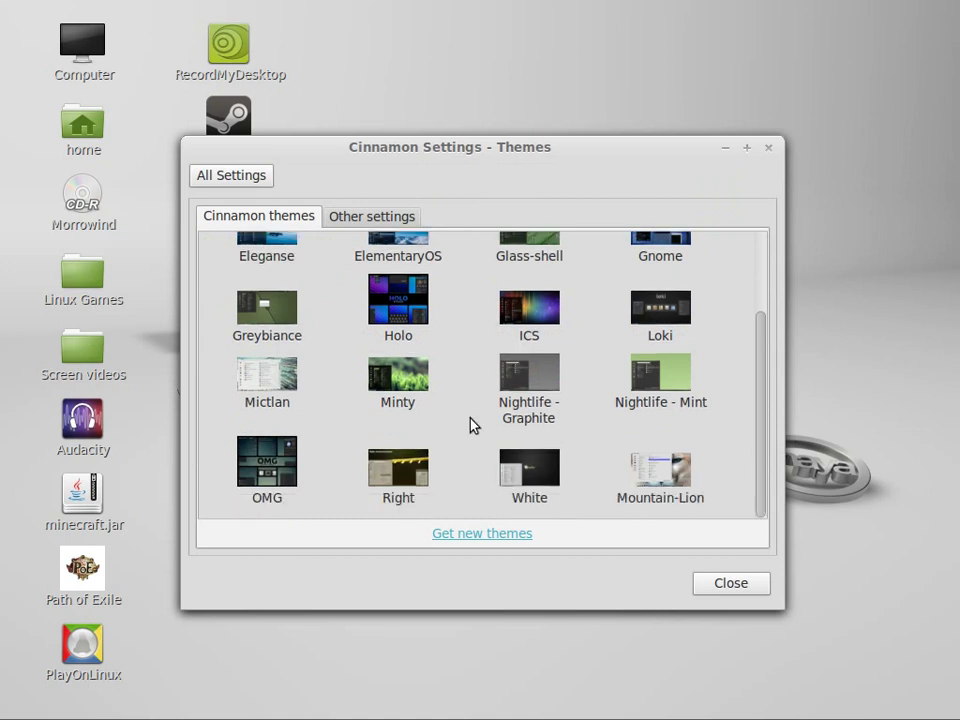
click(684, 468)
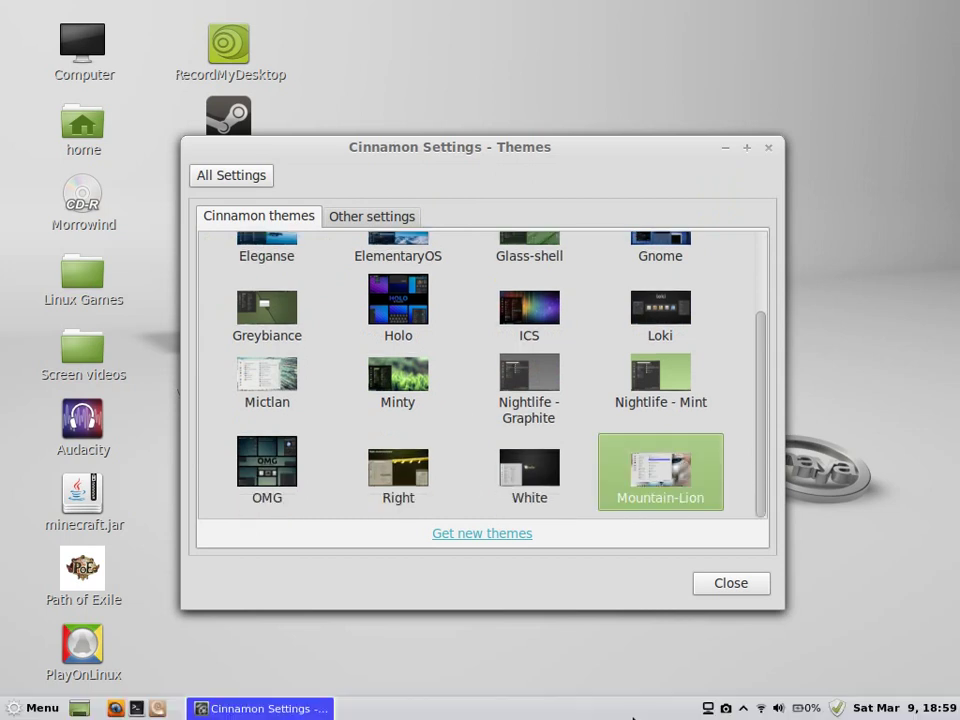
scroll(580, 455, up, 2)
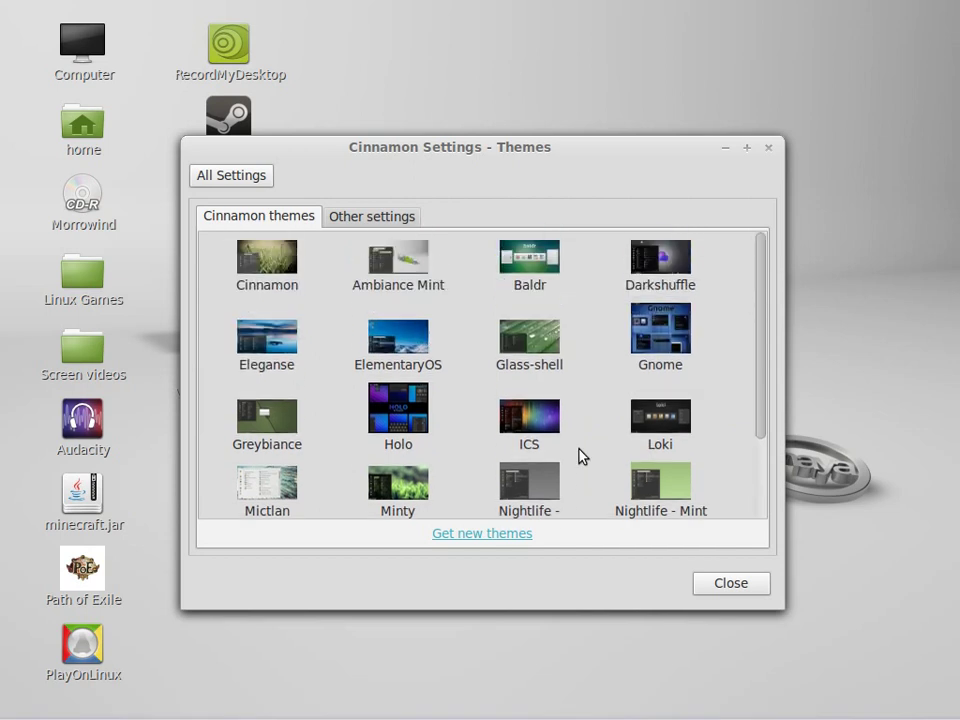
click(241, 287)
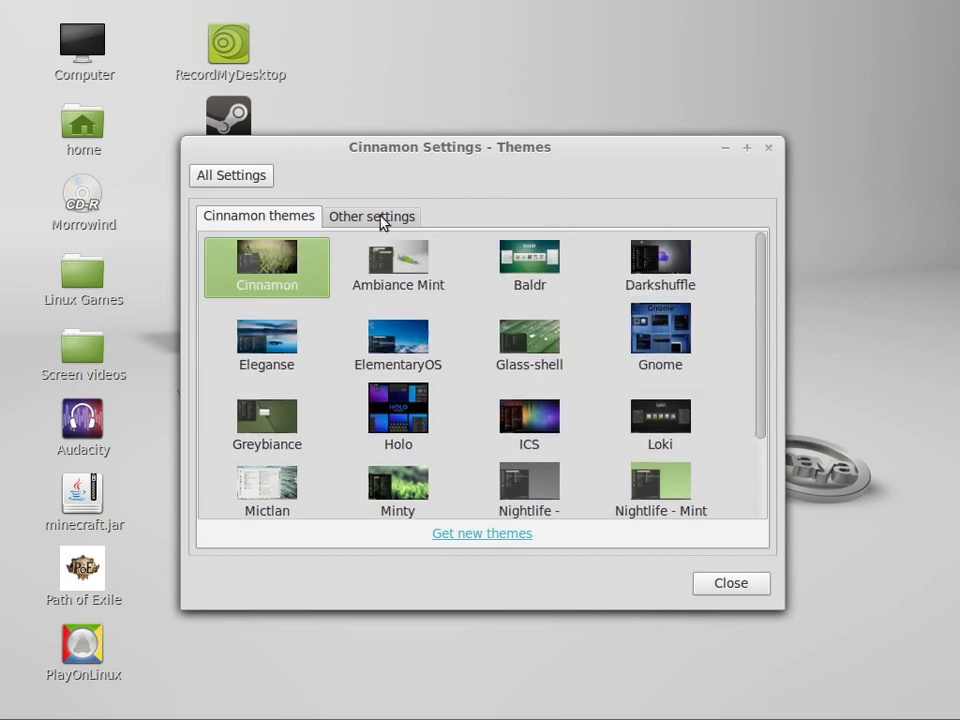
- Try the DMZ-Black cursor theme, settle on DMZ-White, and close the settings
click(380, 220)
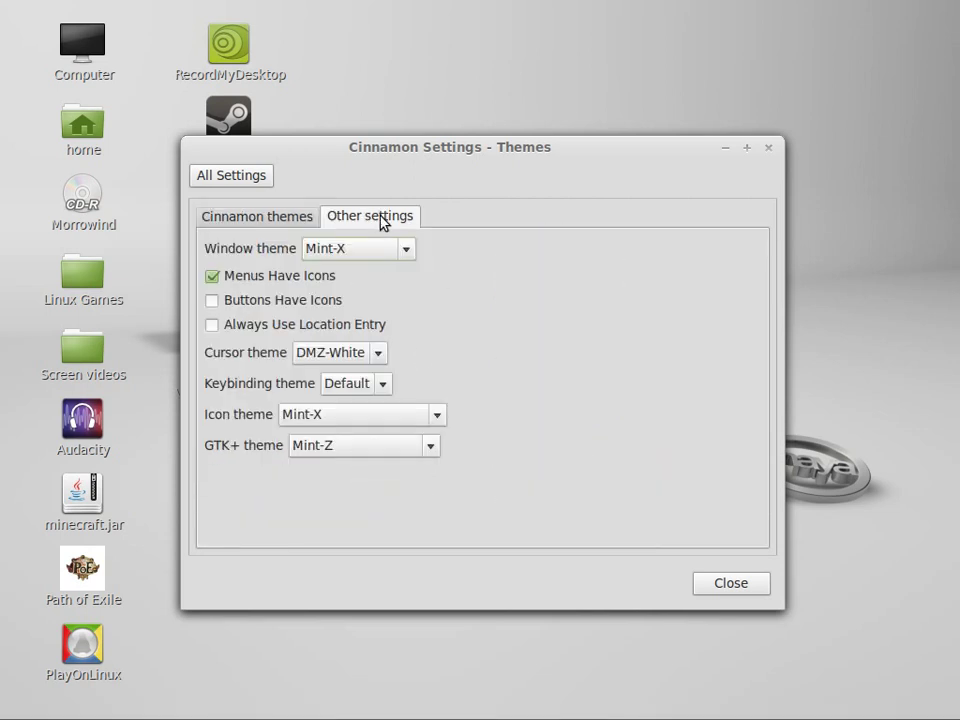
click(377, 353)
click(380, 329)
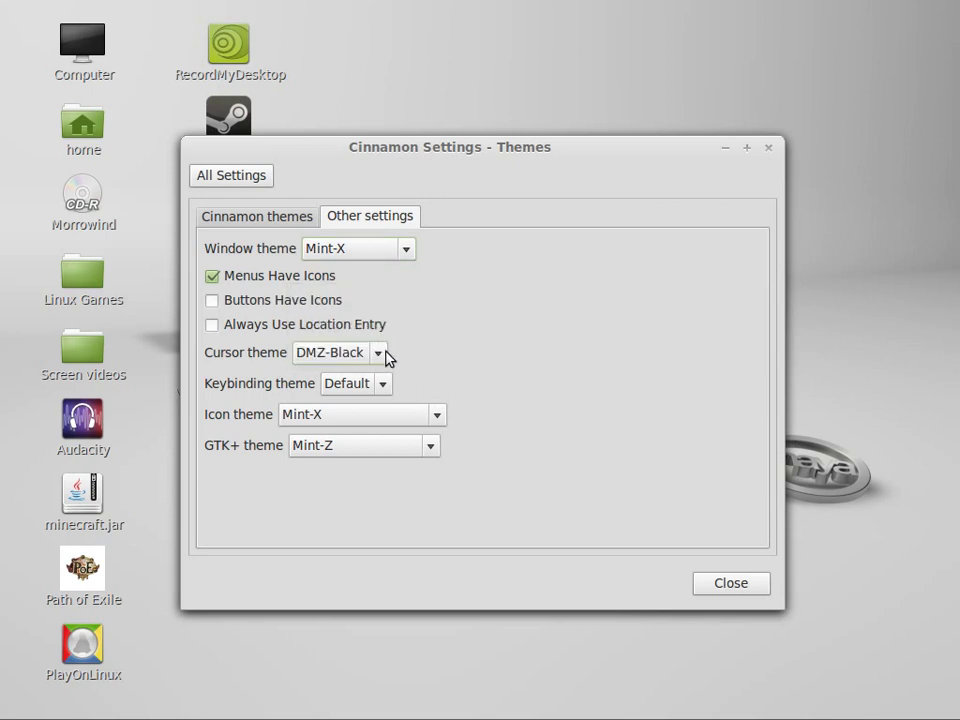
click(378, 352)
click(373, 376)
click(252, 220)
click(729, 583)
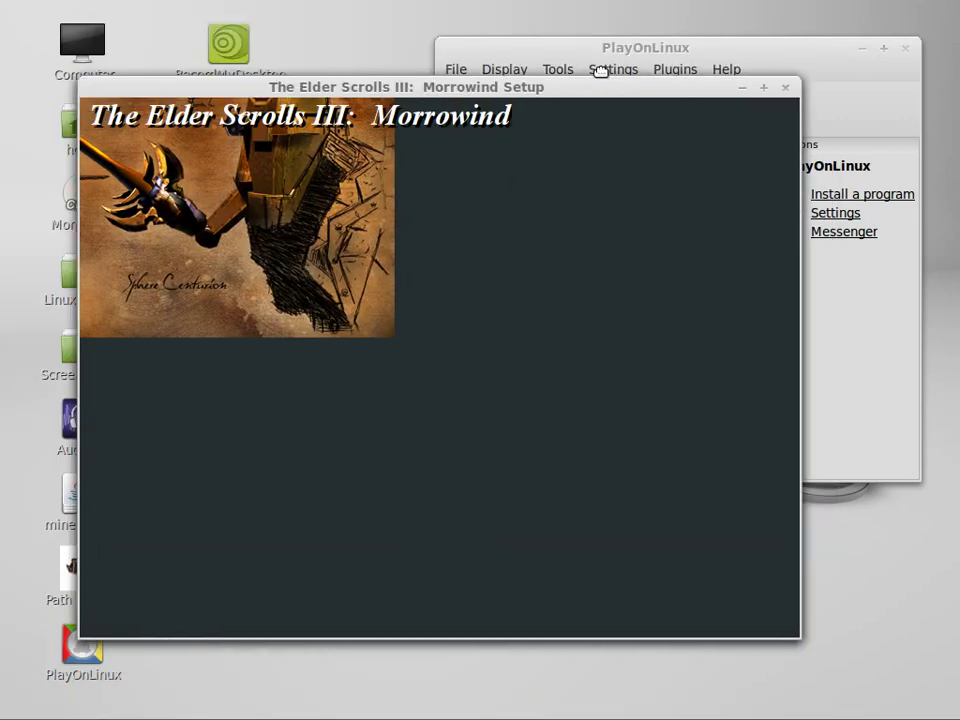
- Move the Morrowind installer window slightly, maximize it, then restore its normal size
drag(619, 27, 613, 61)
click(785, 63)
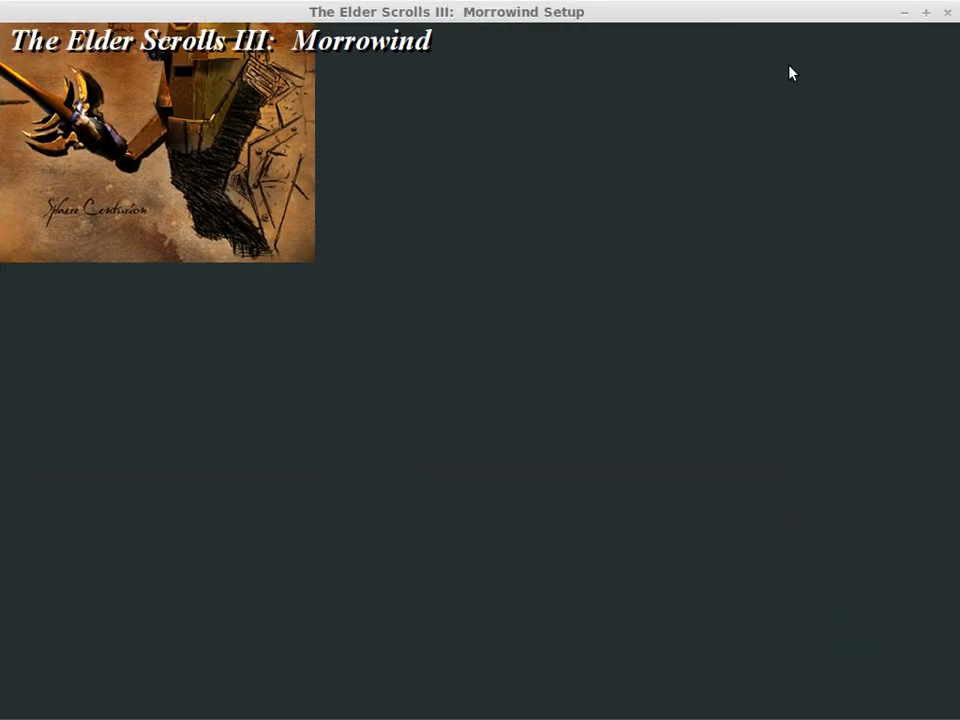
click(924, 12)
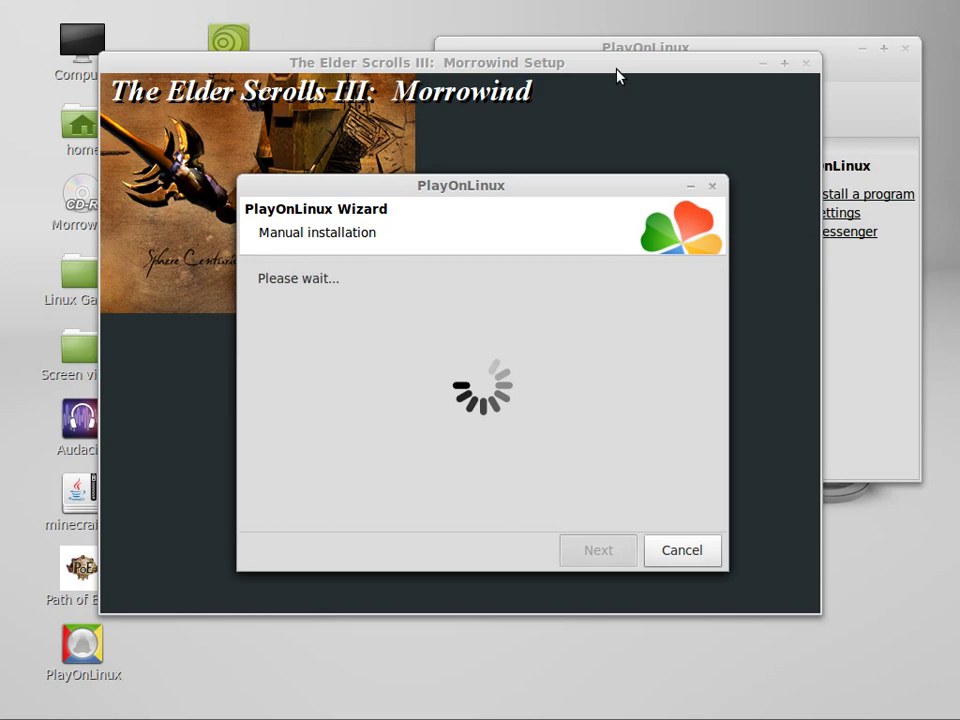
- Leave the workspace overview and bring the Morrowind installer to front by minimizing and restoring it
click(645, 67)
click(673, 44)
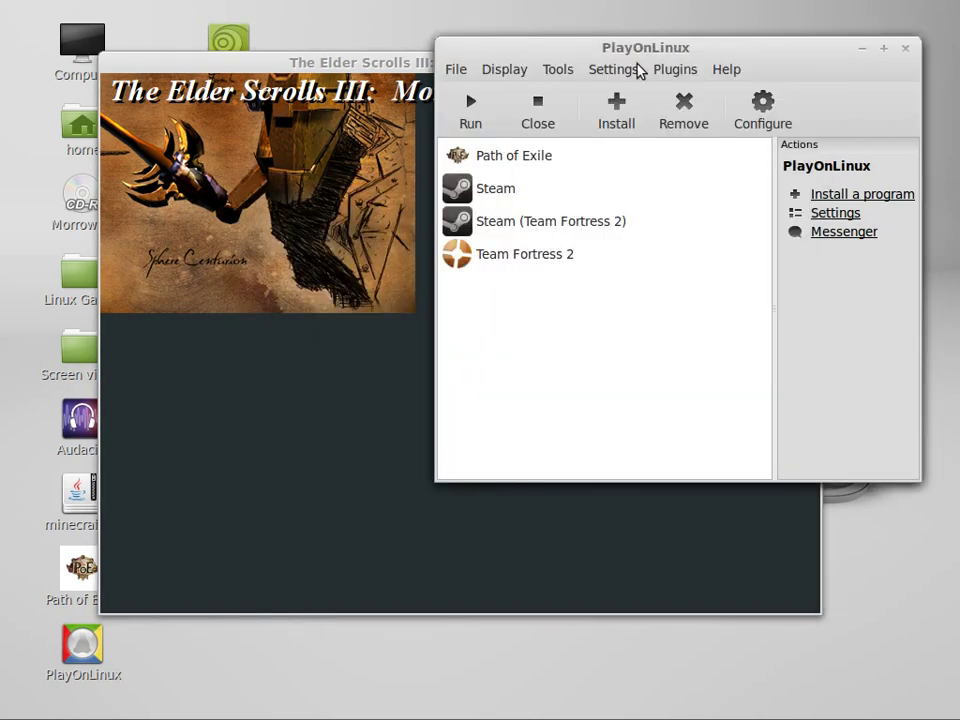
click(412, 66)
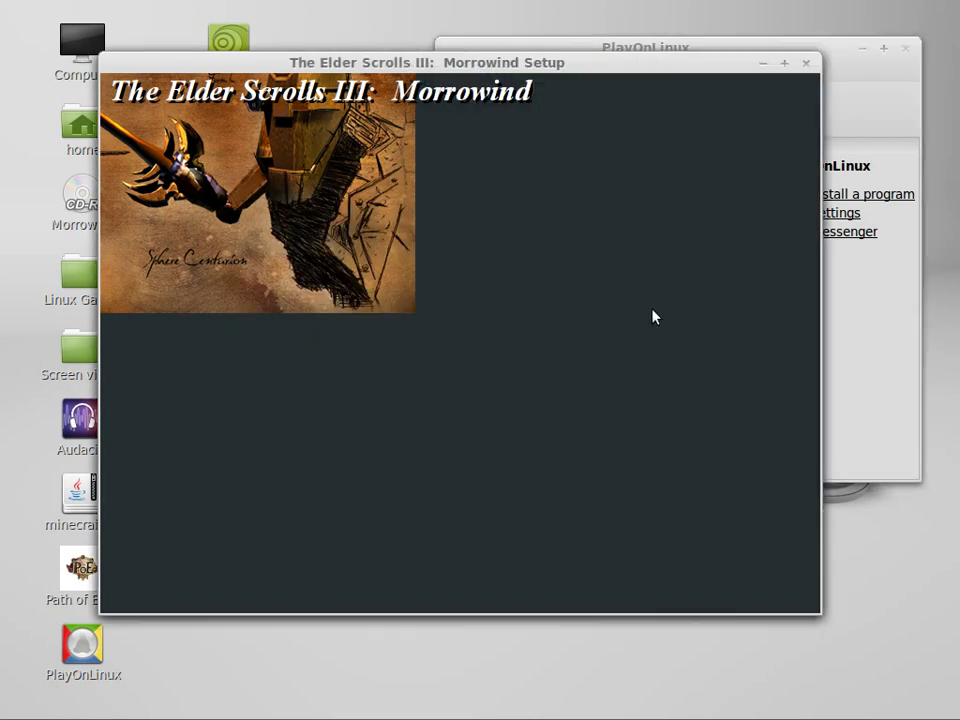
mouse_move(1, 1)
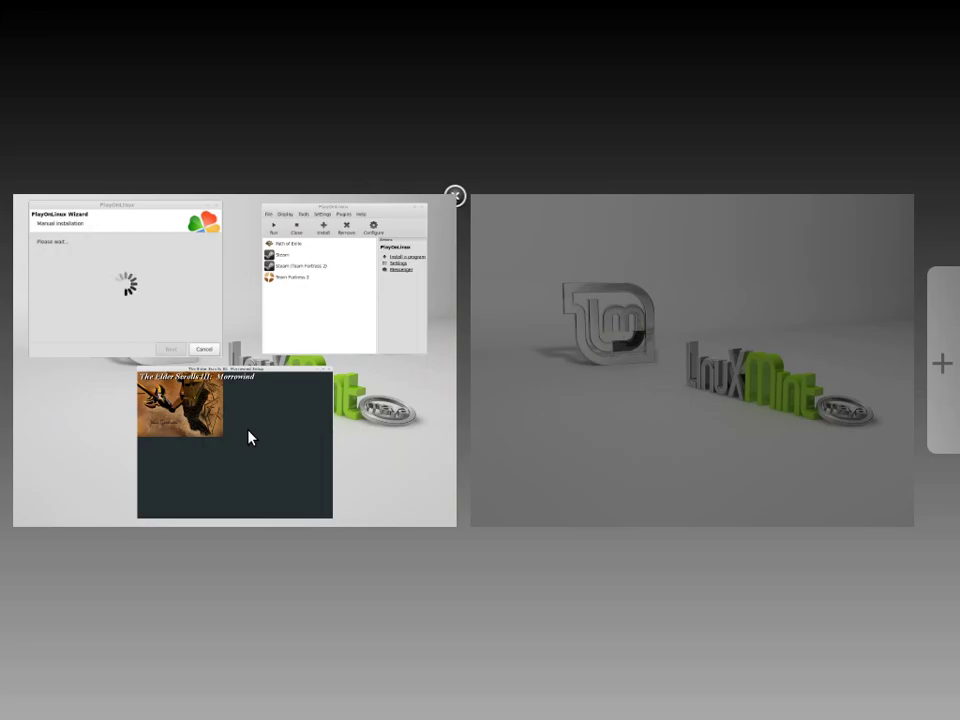
click(249, 437)
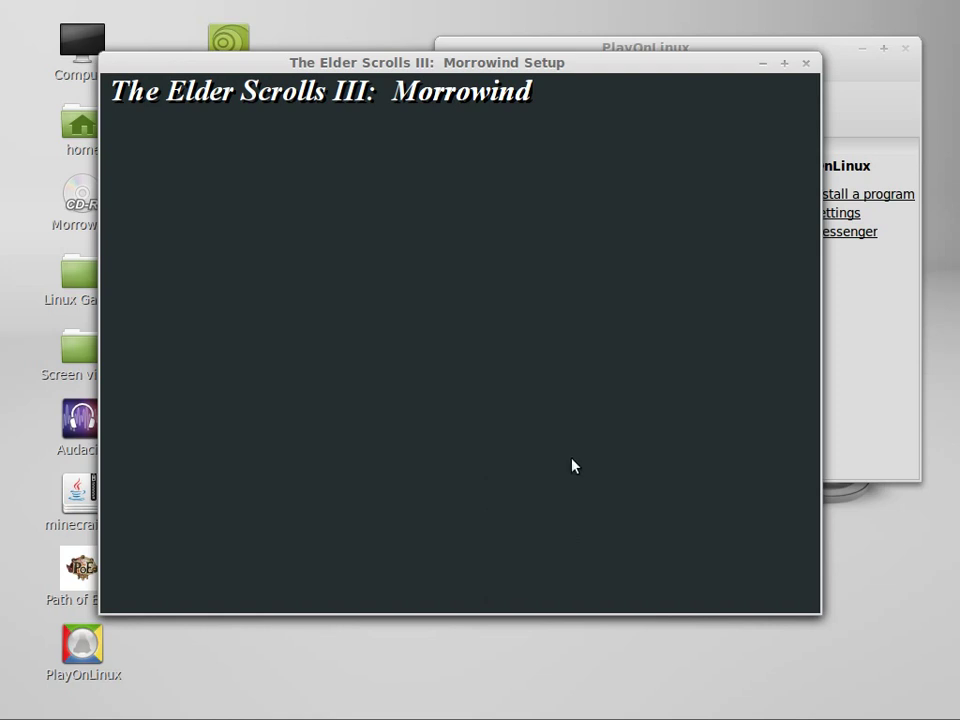
click(761, 68)
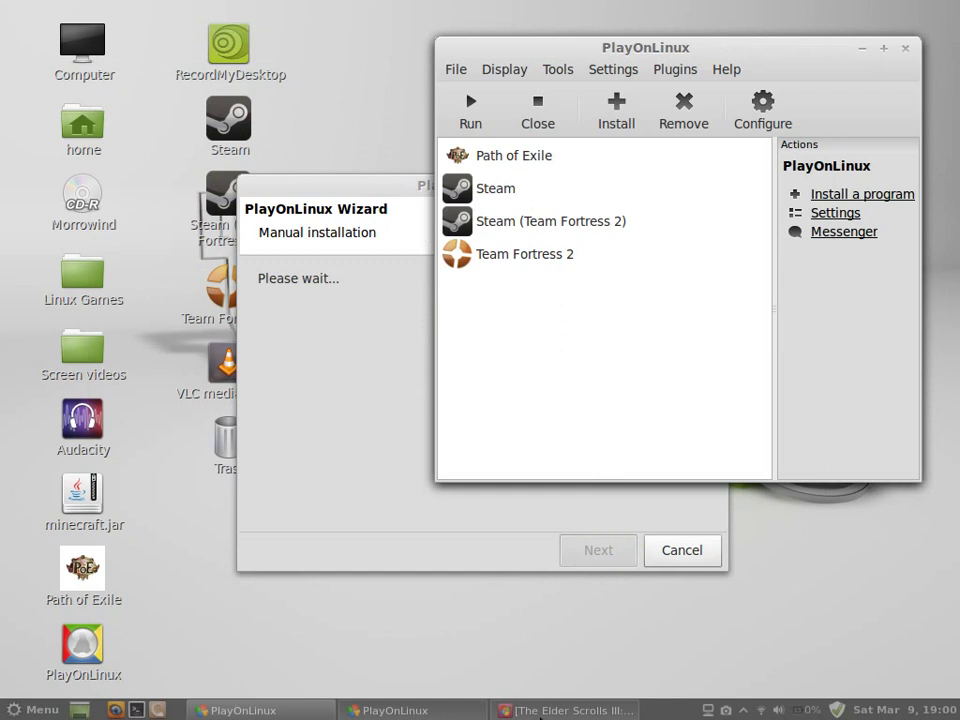
click(541, 710)
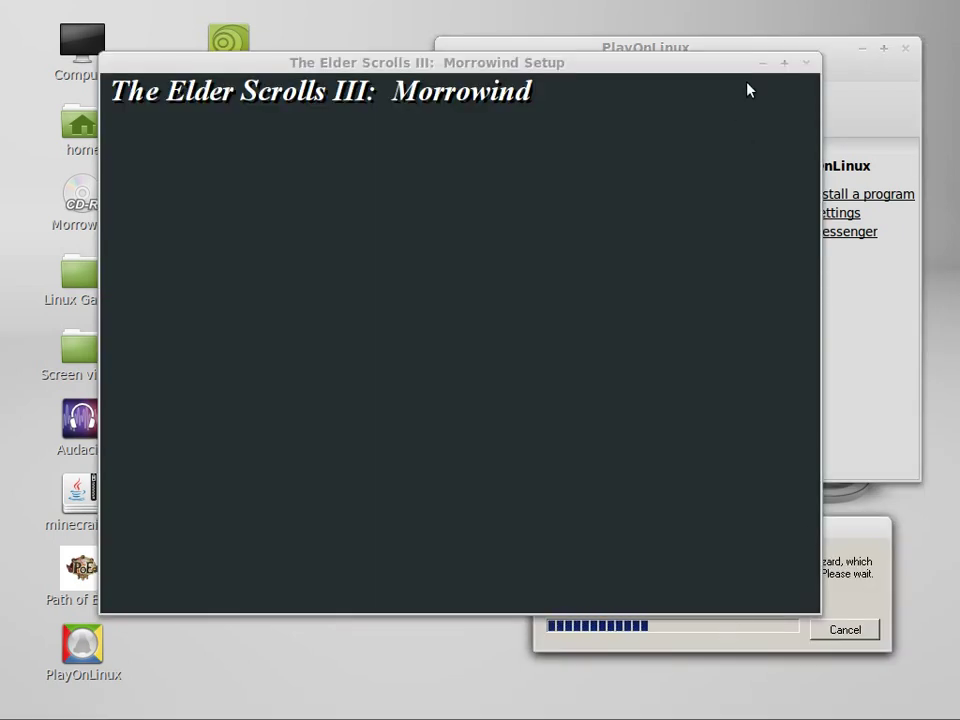
- Accept the Construction Set license, copy its files, and finish the InstallShield wizard
drag(848, 528, 860, 526)
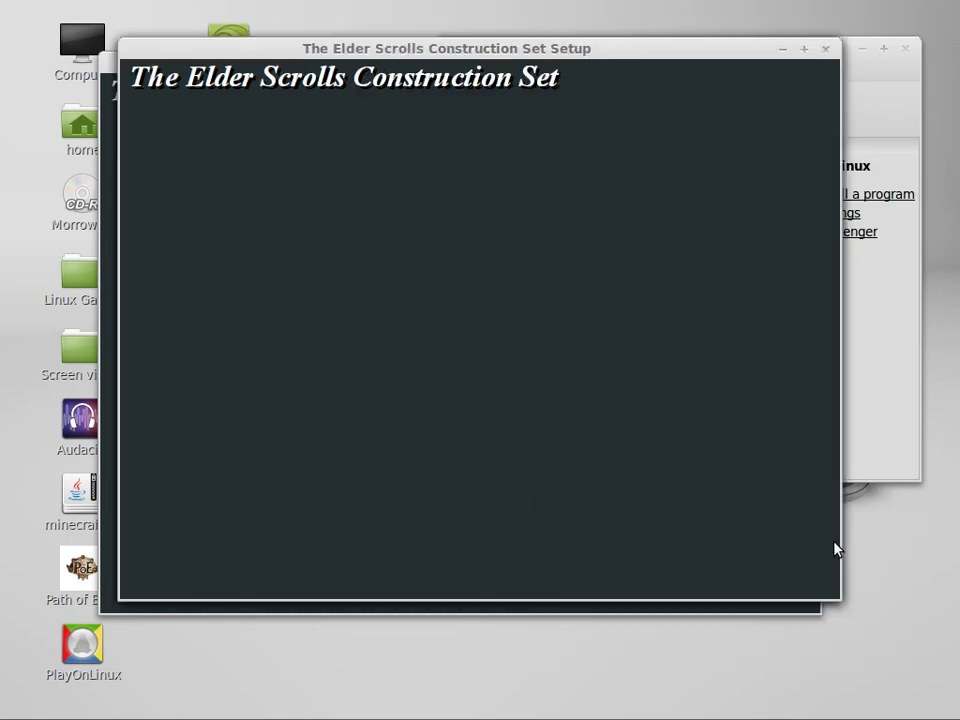
click(583, 514)
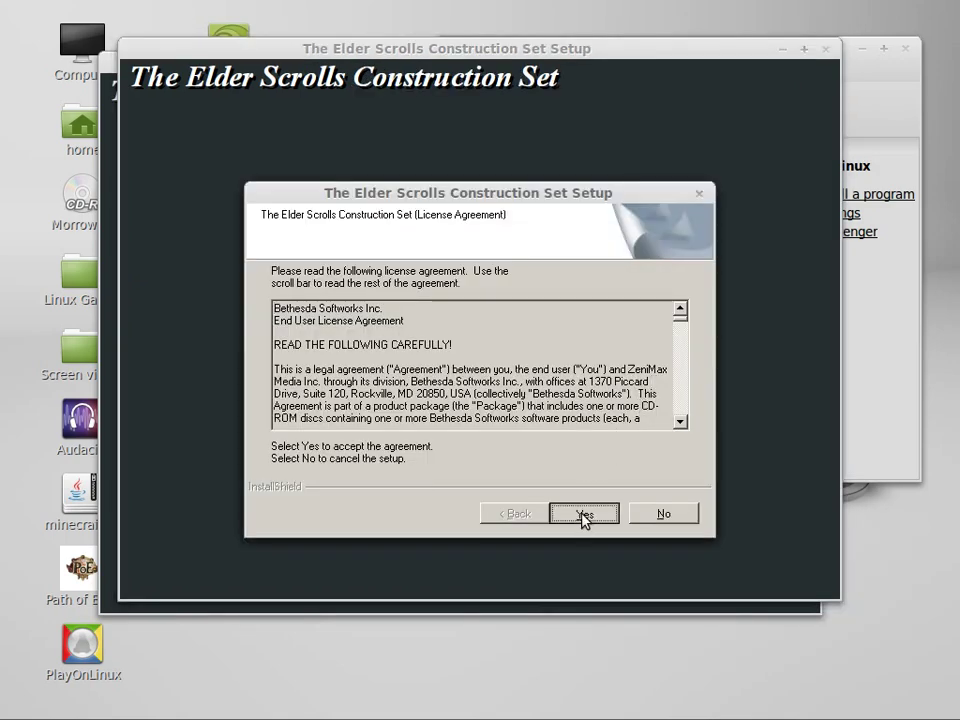
click(590, 475)
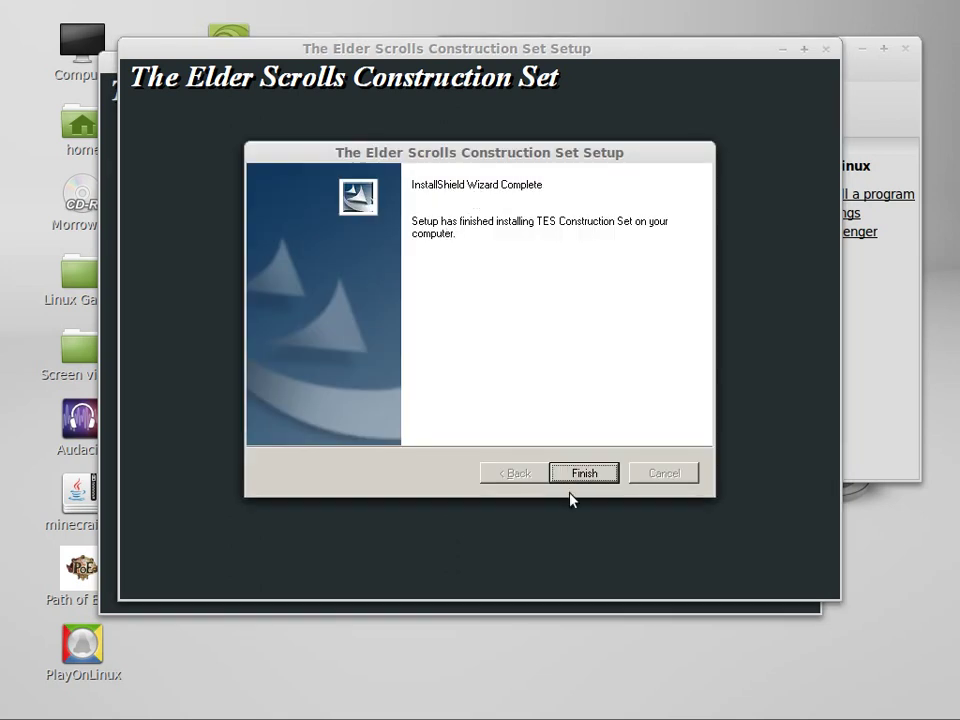
click(607, 481)
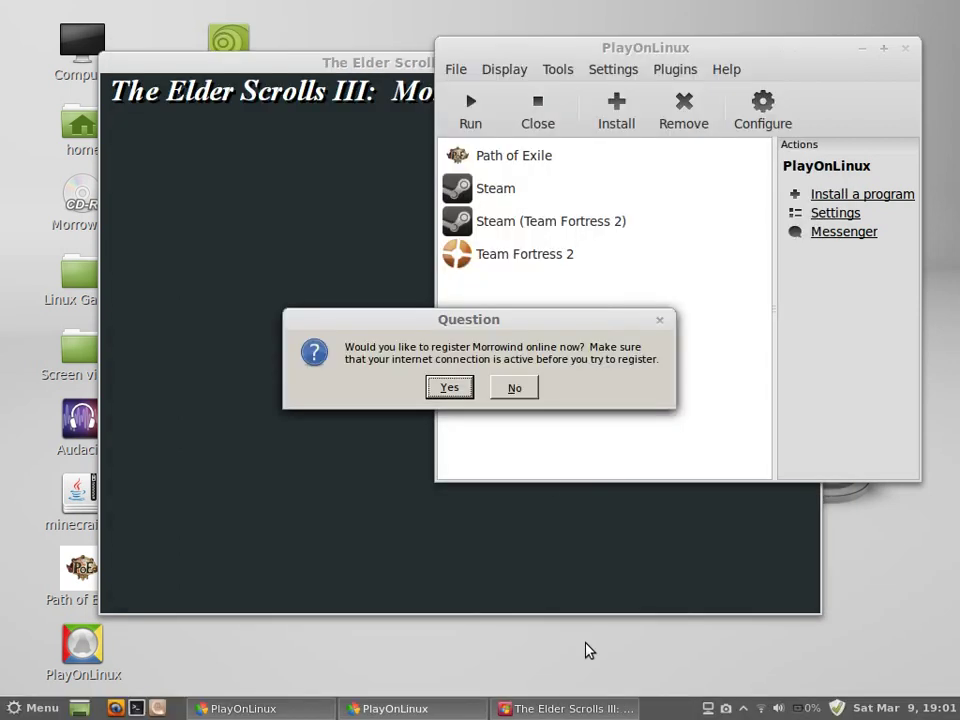
- Decline online registration, finish Morrowind Setup, and dismiss the DirectX information message
click(513, 390)
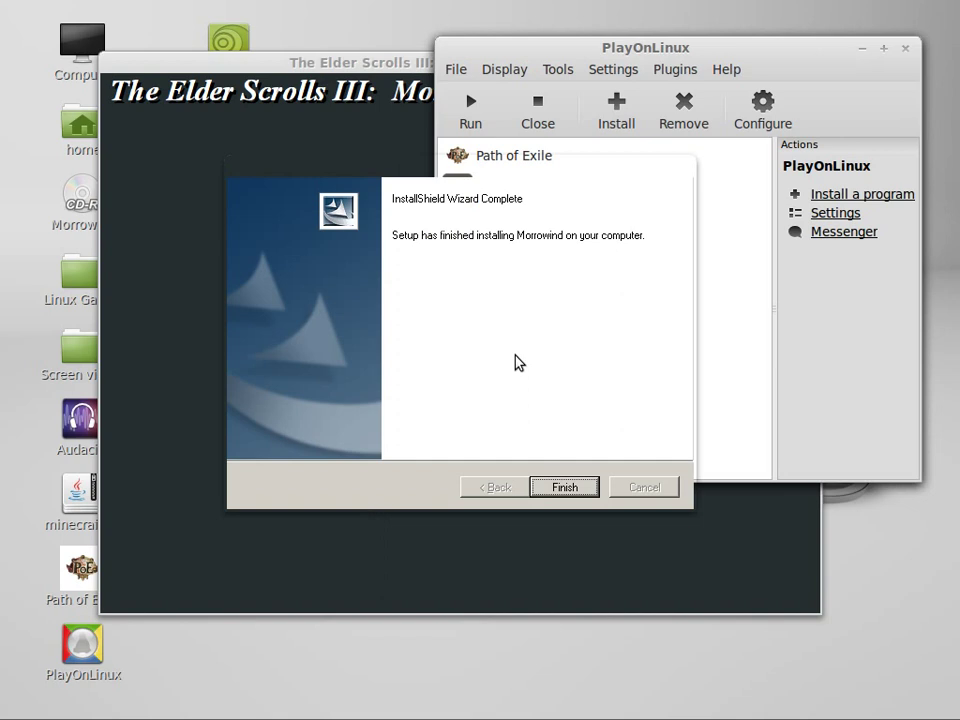
click(552, 490)
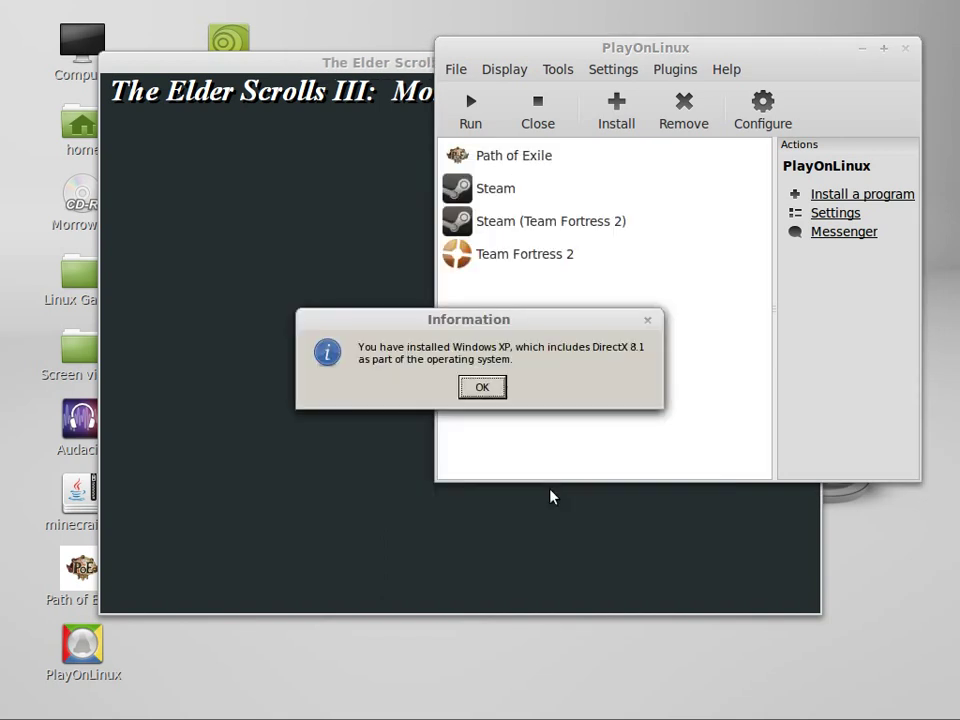
click(487, 393)
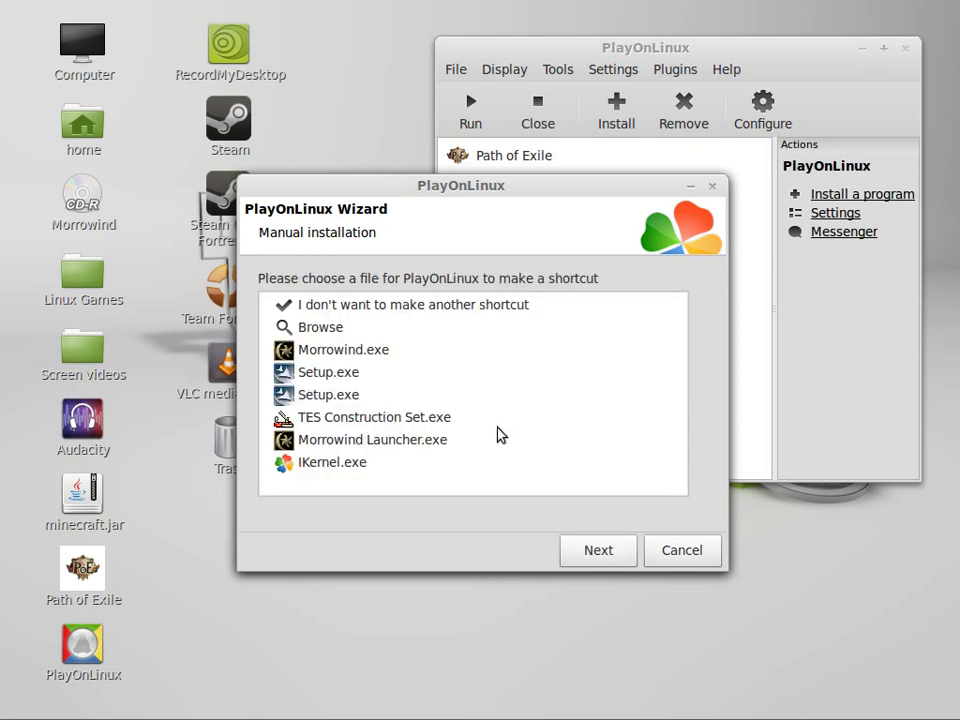
- Create a 'Morrowind' shortcut for Morrowind.exe
click(336, 350)
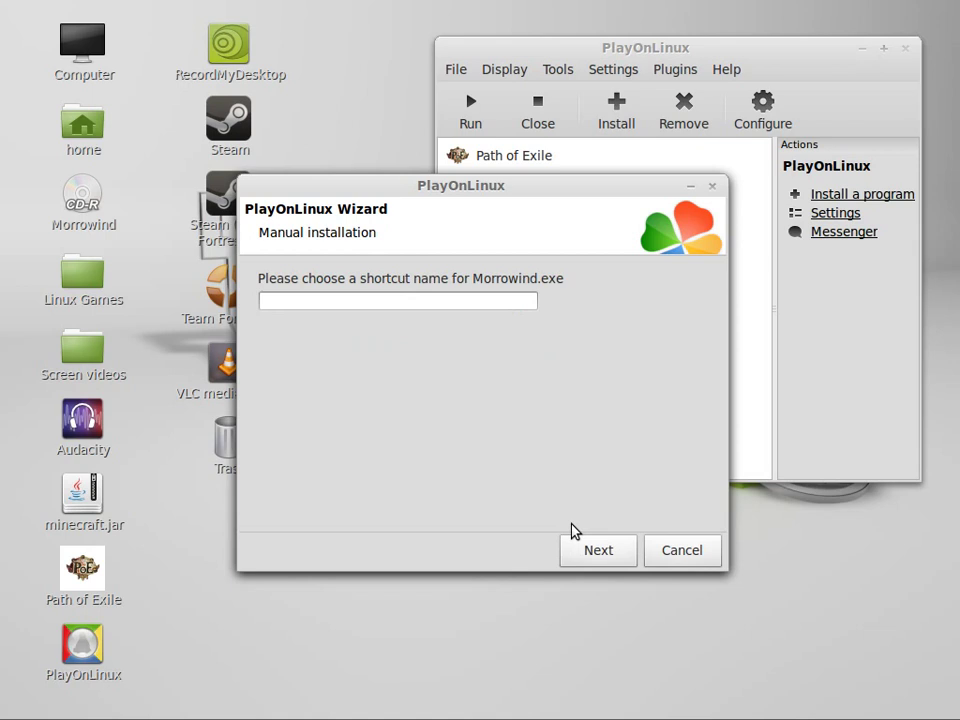
click(458, 303)
text(nd)
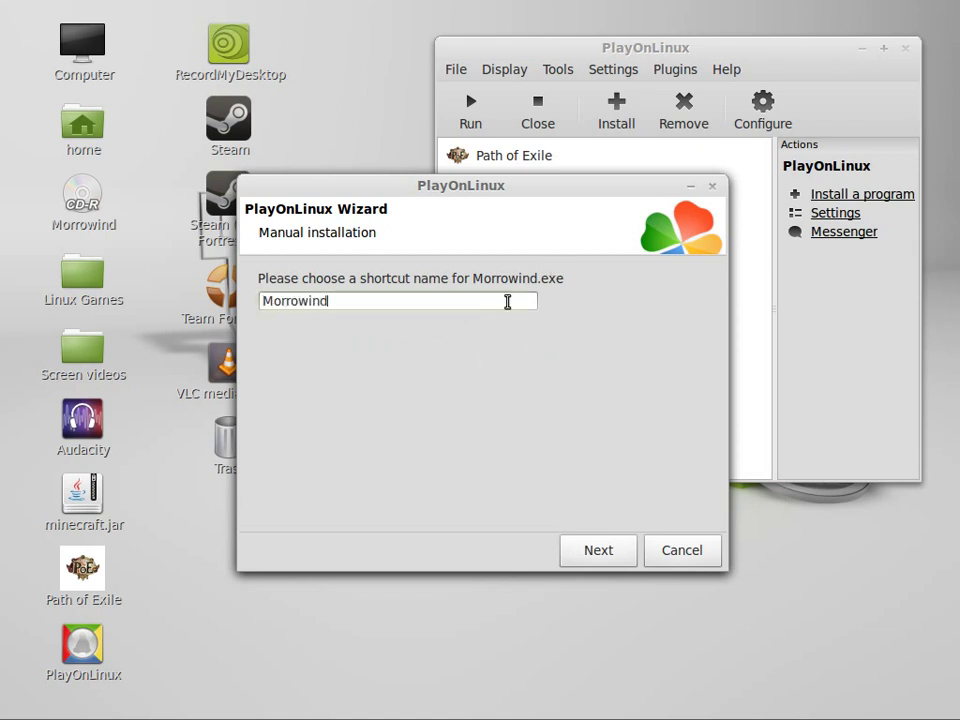
click(590, 555)
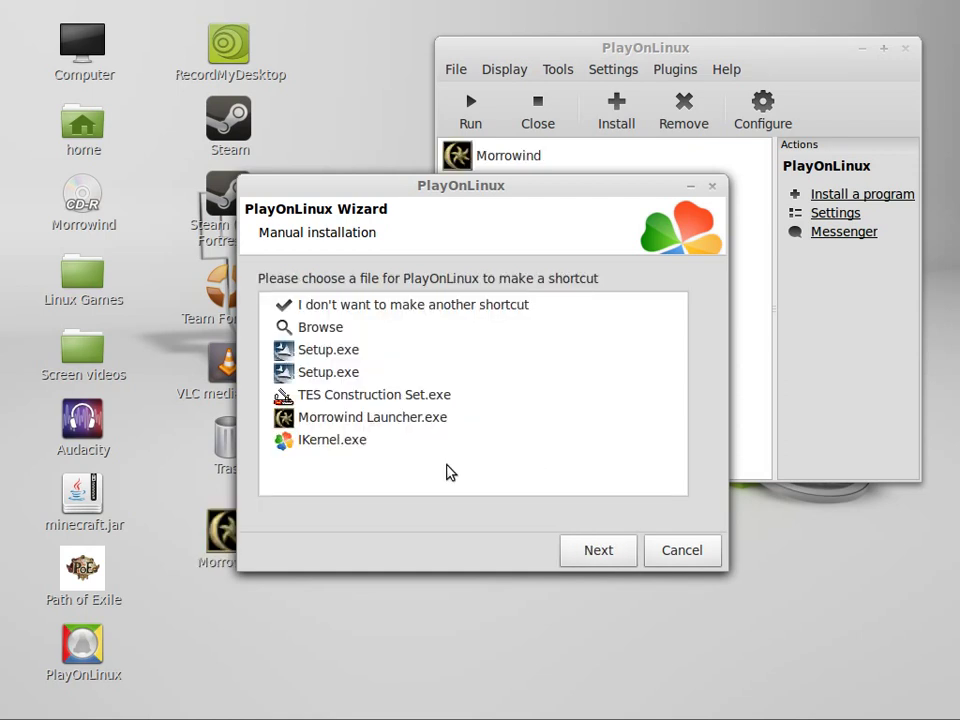
- Create a 'TES Construction Set' shortcut for TES Construction Set.exe, then make no more shortcuts
click(380, 396)
click(592, 555)
text(TES Construction)
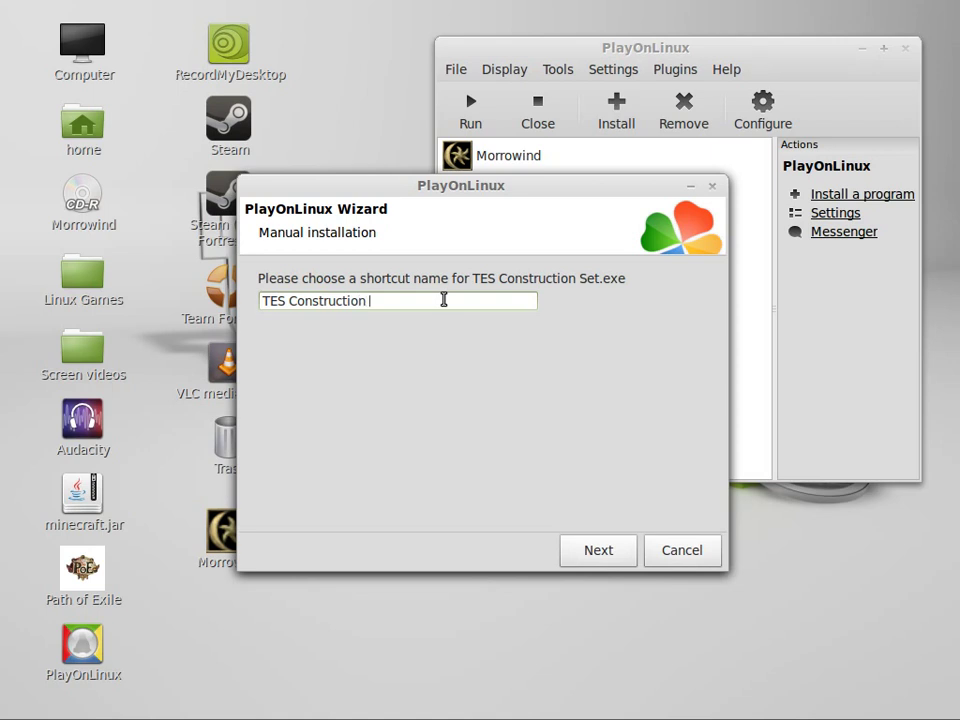
text(Set)
click(596, 555)
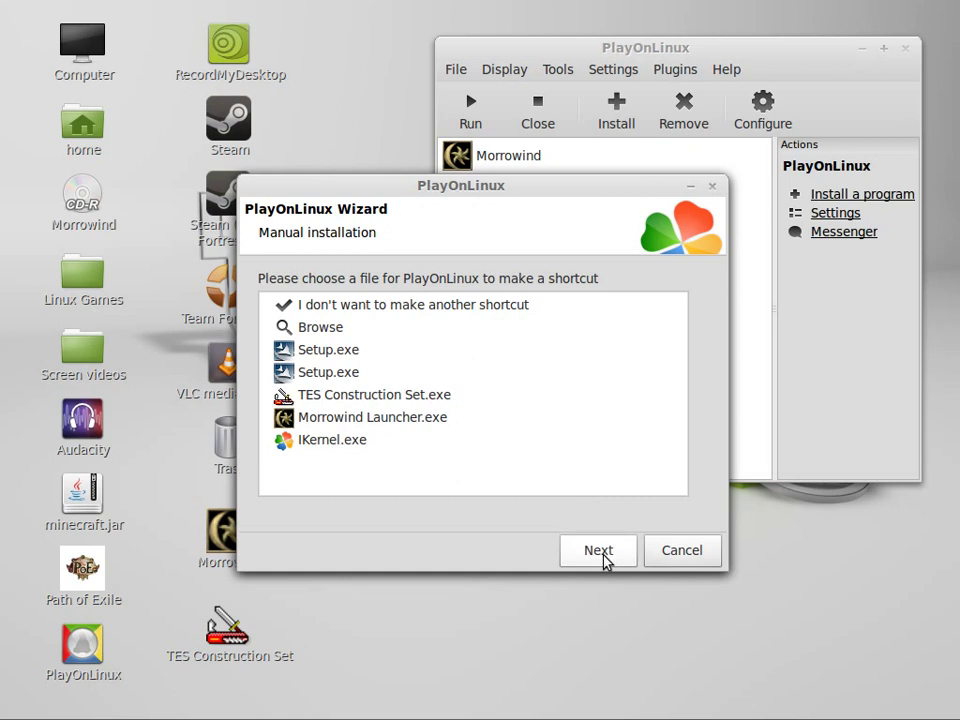
click(602, 557)
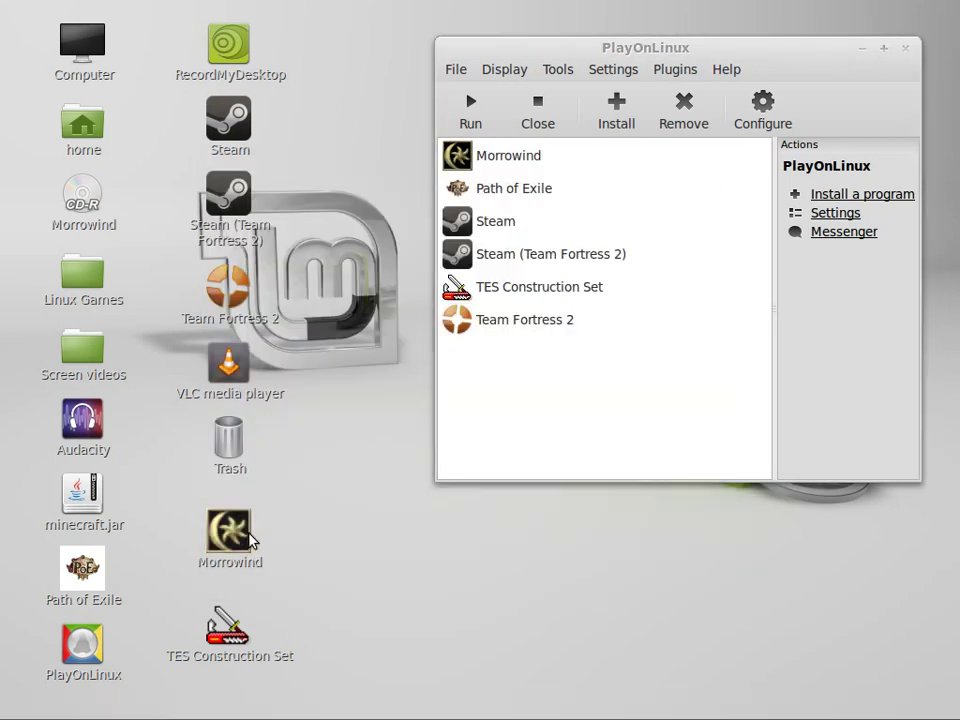
- Sort desktop icons by name, close PlayOnLinux, and show the tray's Record Desktop controls
right_click(441, 551)
click(558, 462)
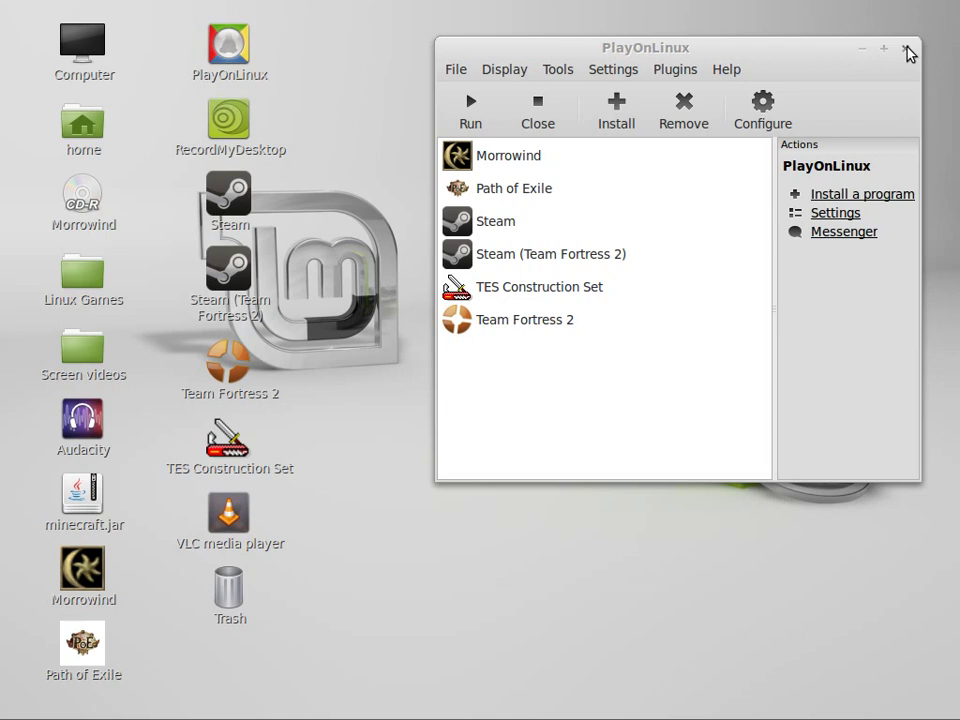
click(658, 396)
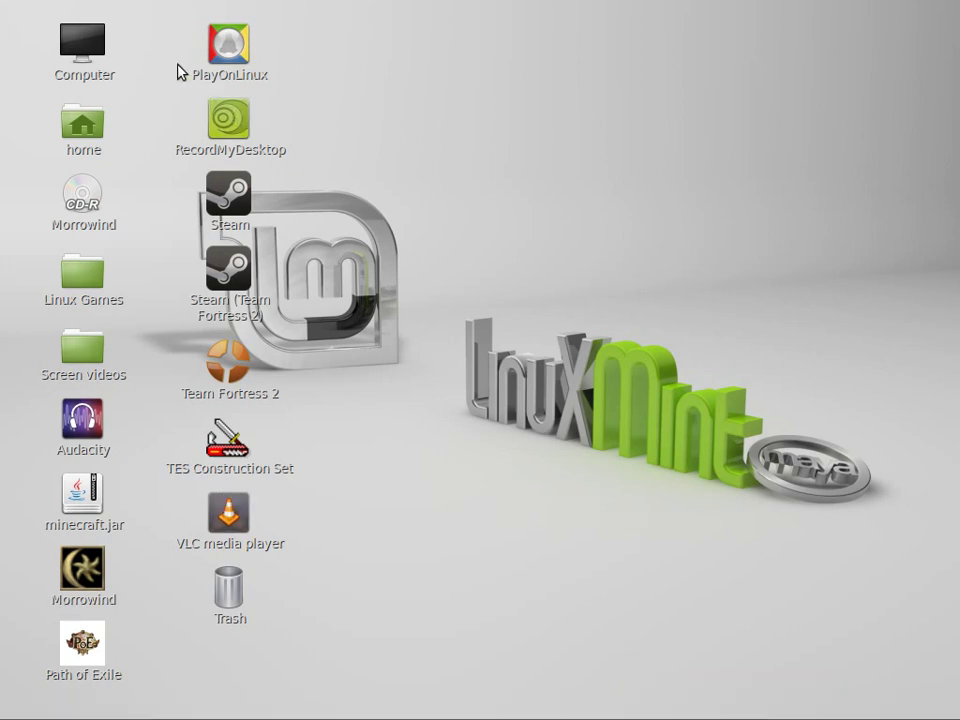
click(726, 708)
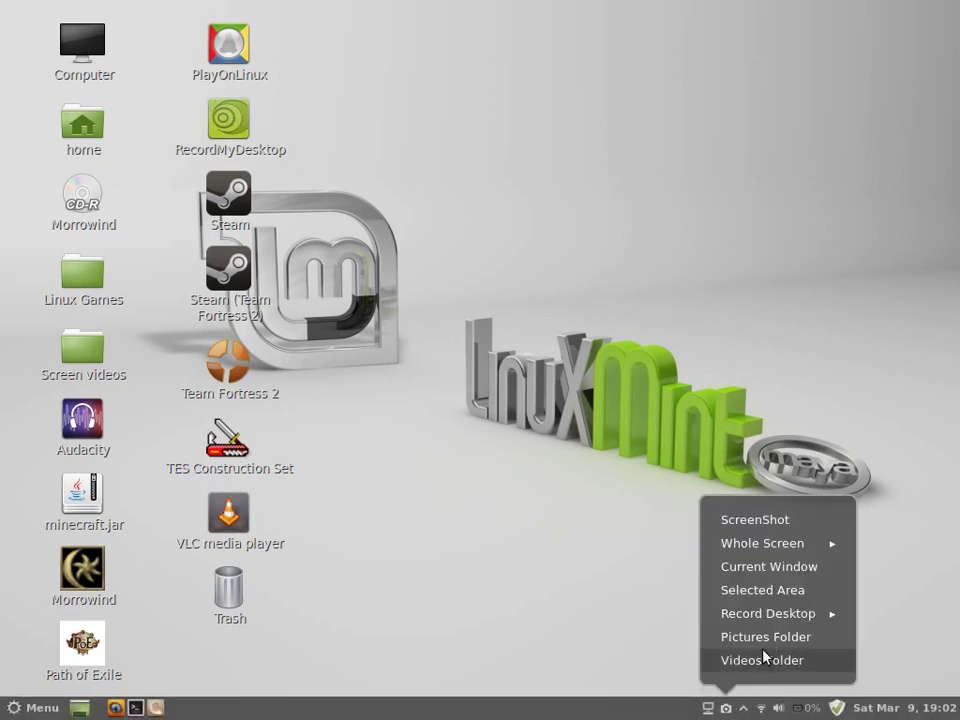
click(767, 613)
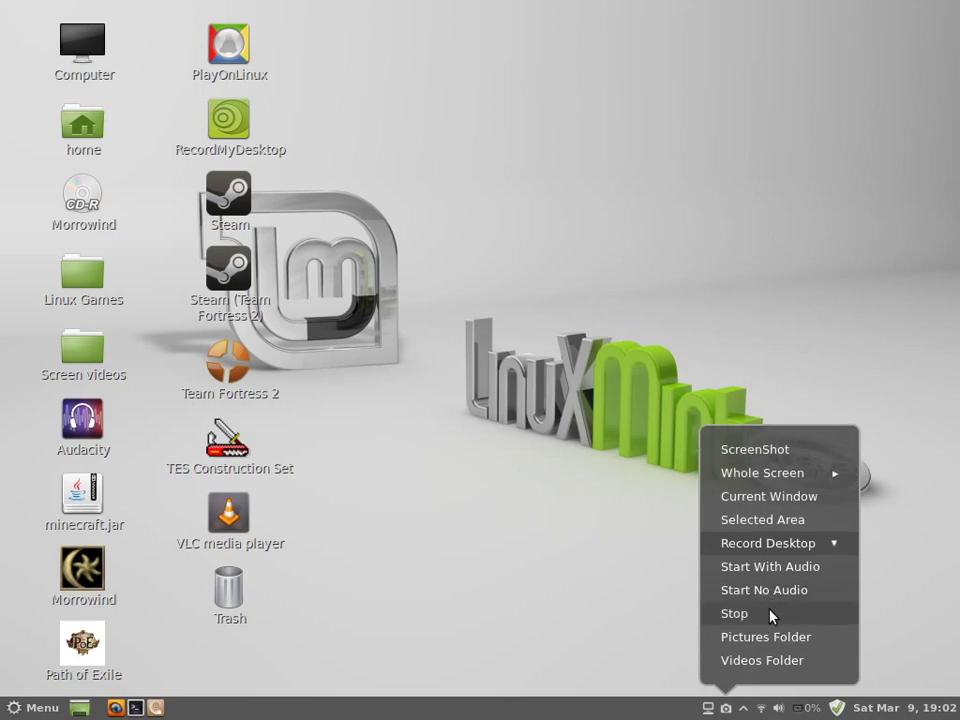